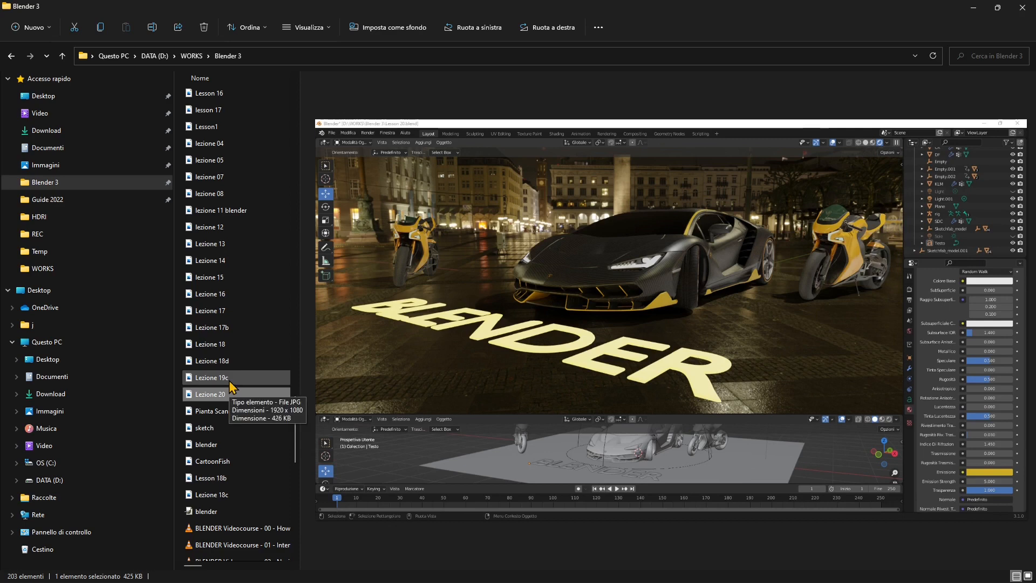
- Preview the lesson screenshots from Lezione 17b to Lezione 20 in the Blender 3 folder
left_click(213, 379)
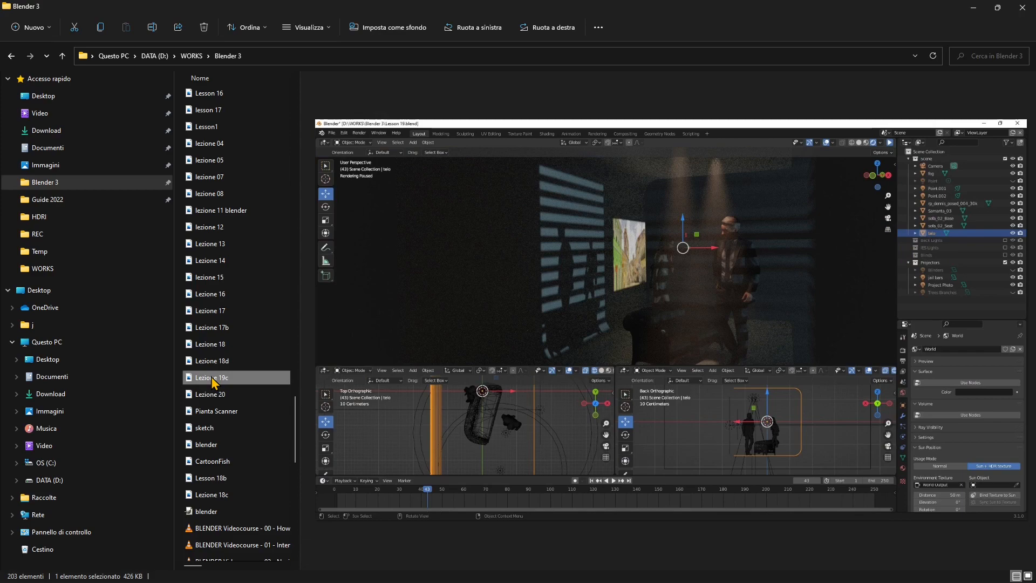
key("Up")
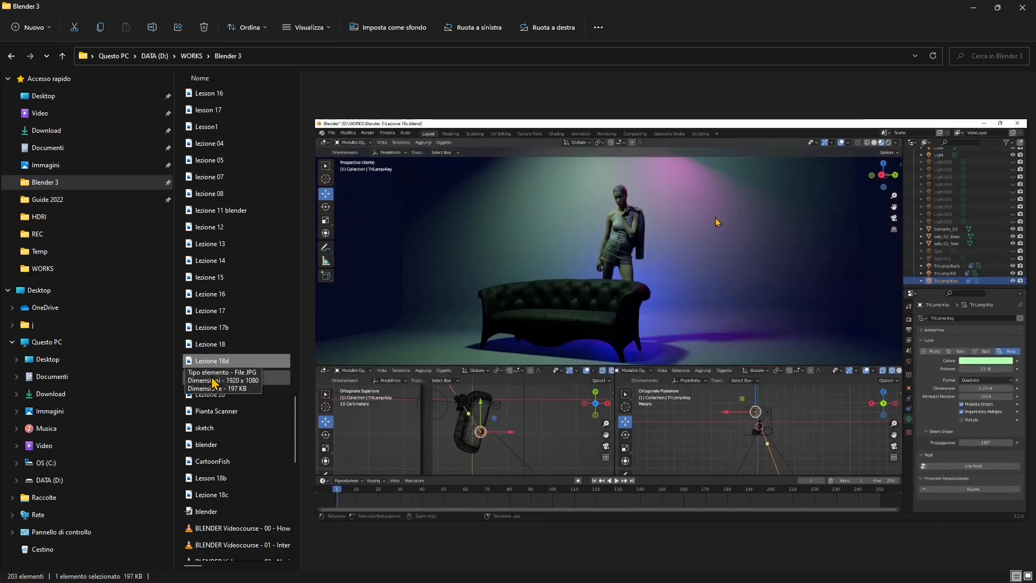
key("Up")
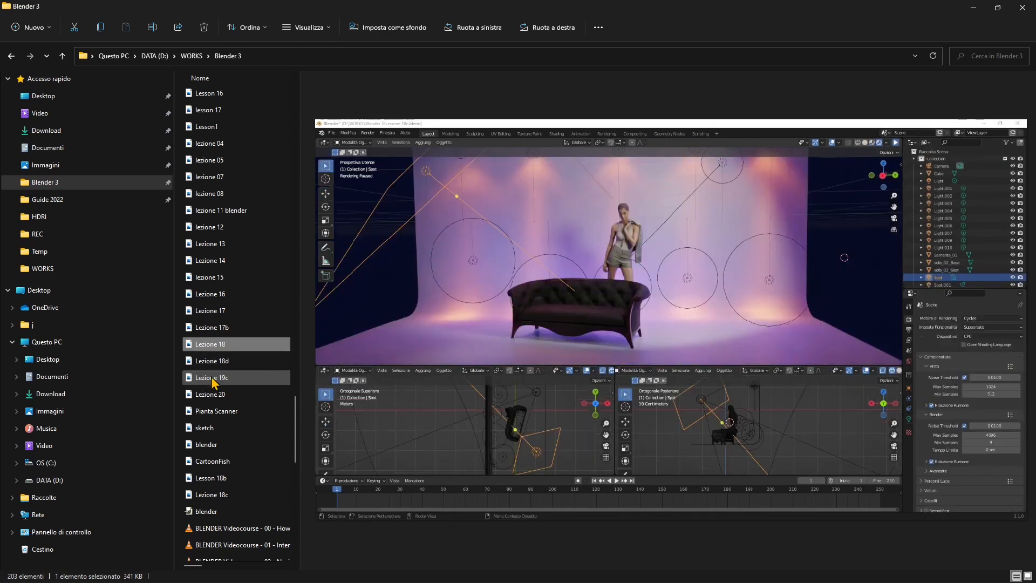
key("Down")
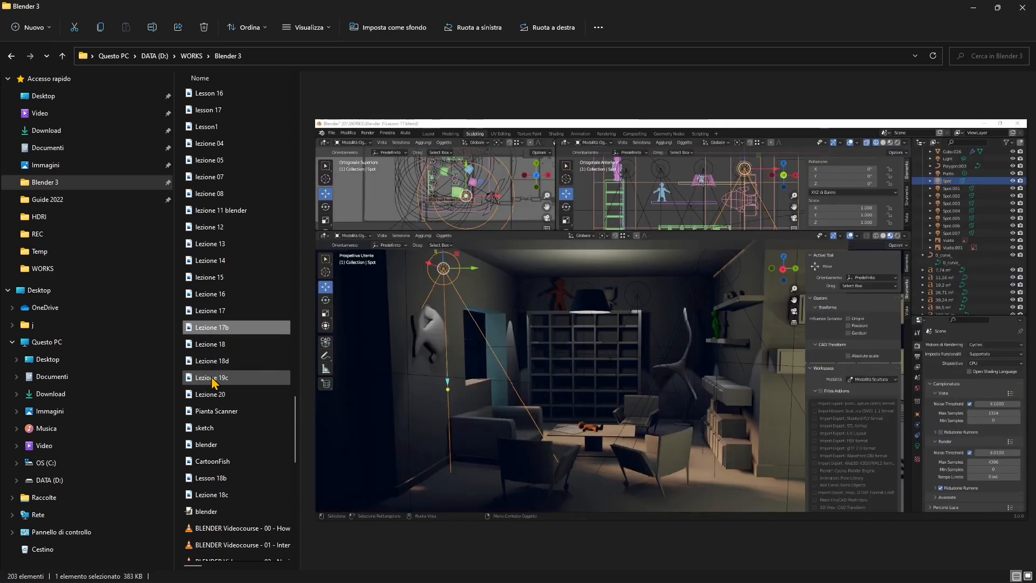
key("Up")
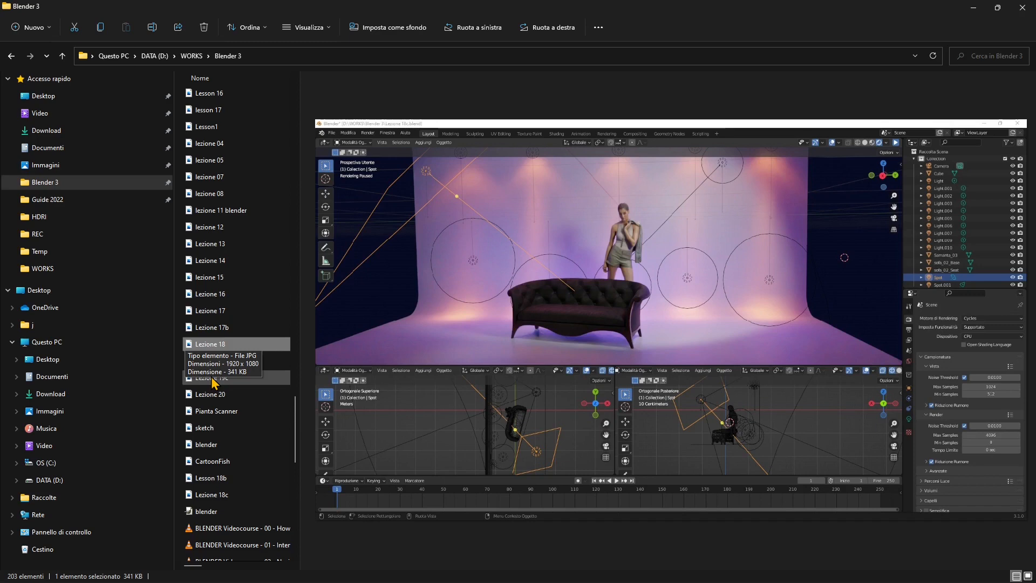
left_click(213, 378)
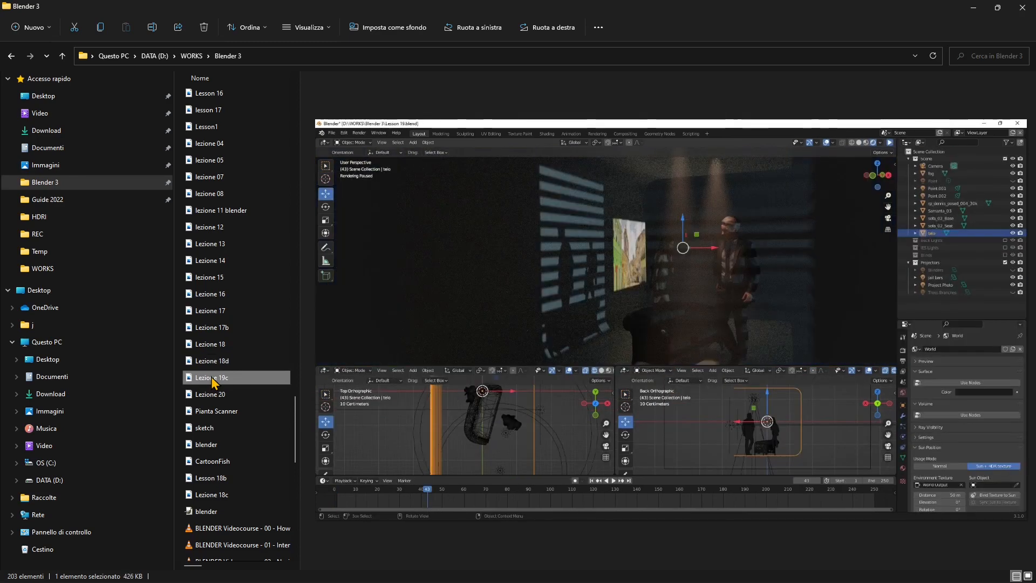
key("Down")
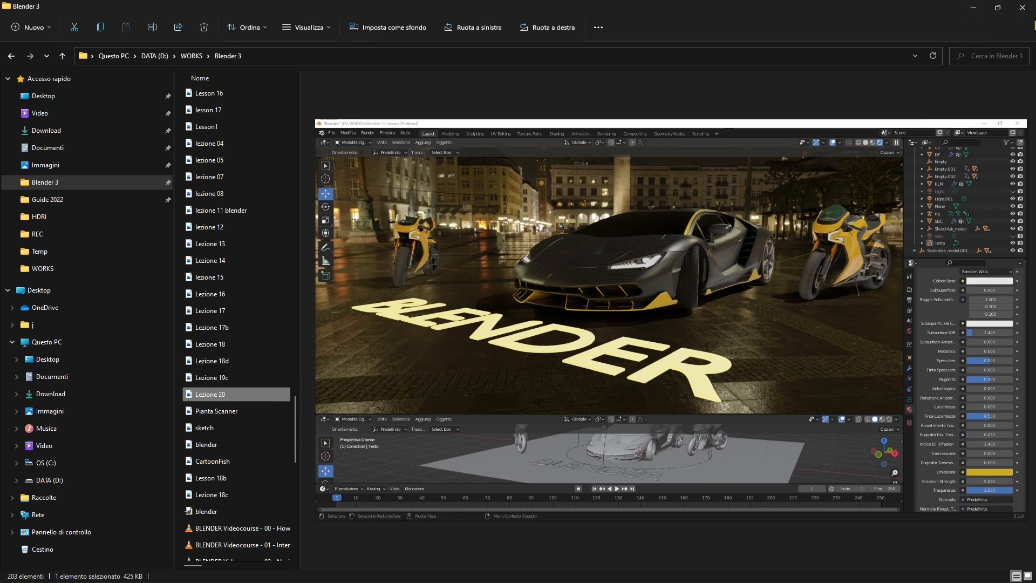
- Switch to the Sketchfab page in the browser and examine the SPY-HYPERSPORT motorcycle model from its opposite side
left_click(969, 6)
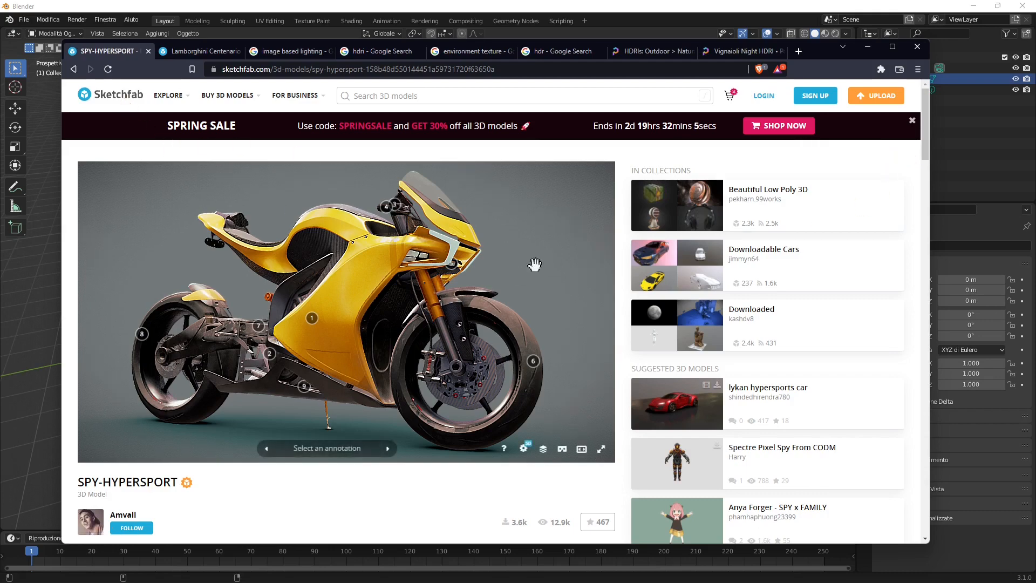
scroll(738, 326, "down", 1)
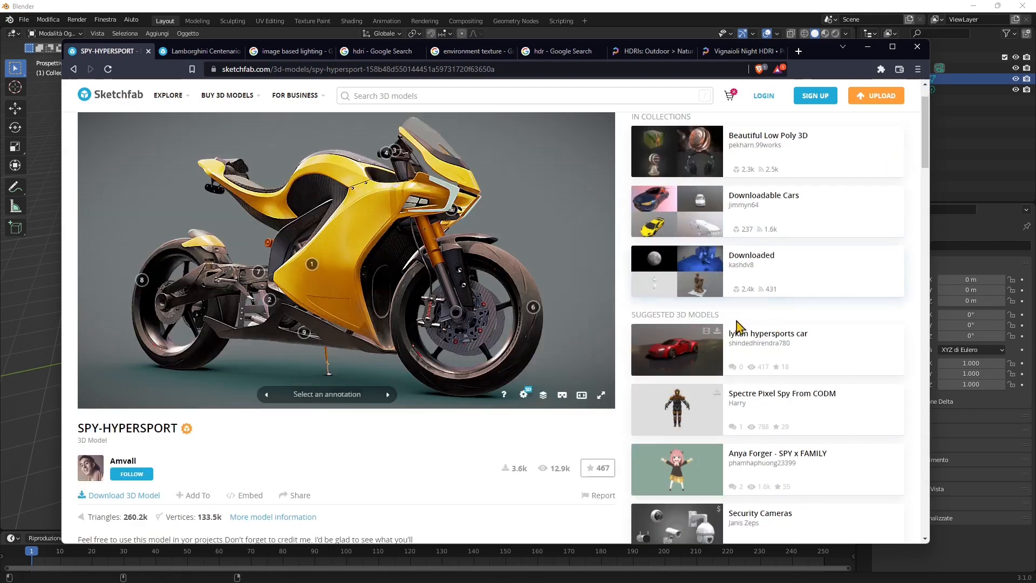
scroll(738, 326, "up", 1)
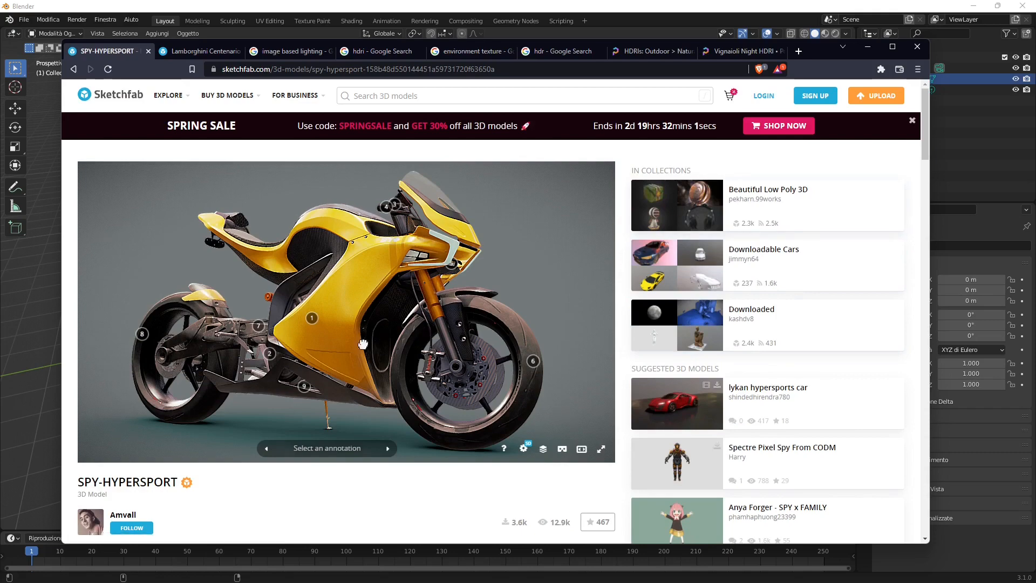
mouse_move(363, 344)
left_mouse_down()
mouse_move(294, 340)
mouse_move(549, 253)
left_mouse_up()
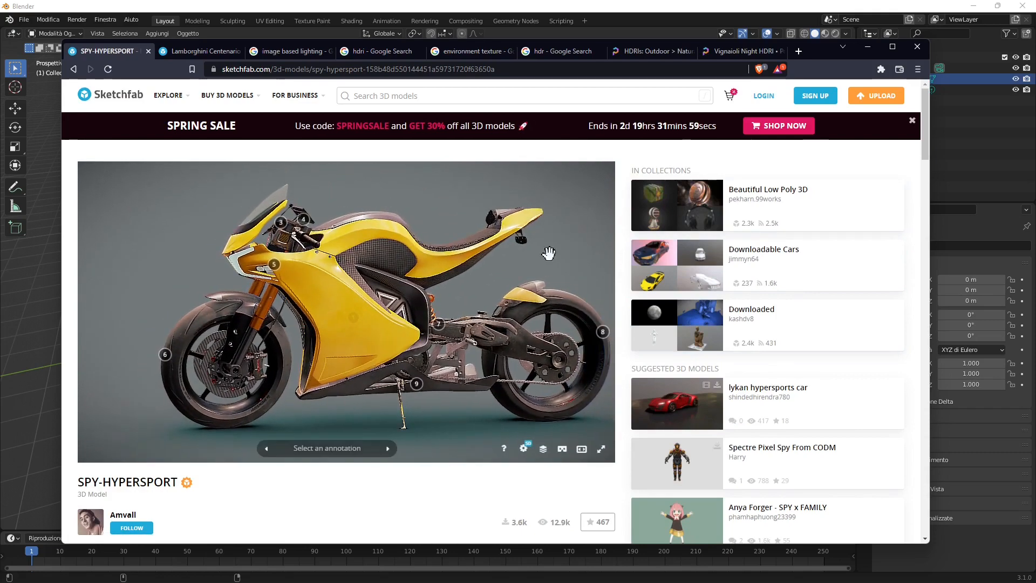
scroll(711, 261, "down", 3)
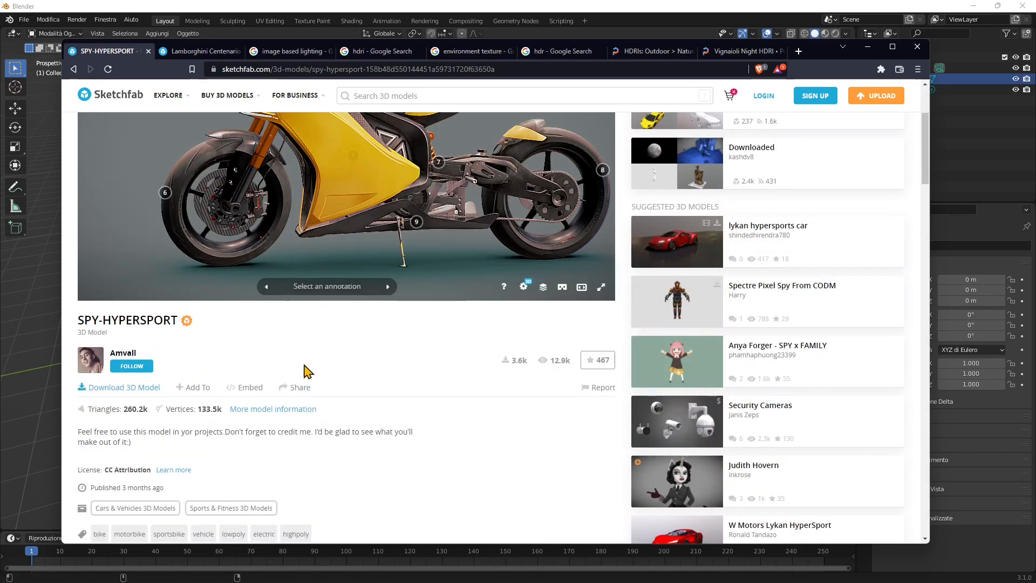
scroll(306, 371, "down", 2)
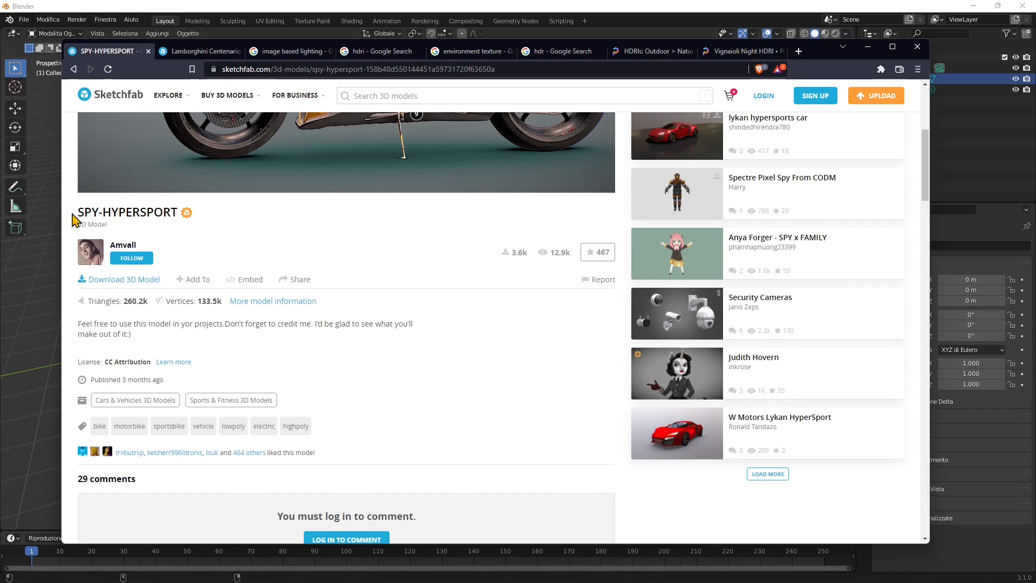
- Check the download option of the SPY-HYPERSPORT model, dismiss the login form, and review the model's page details
left_click_drag(74, 213, 179, 213)
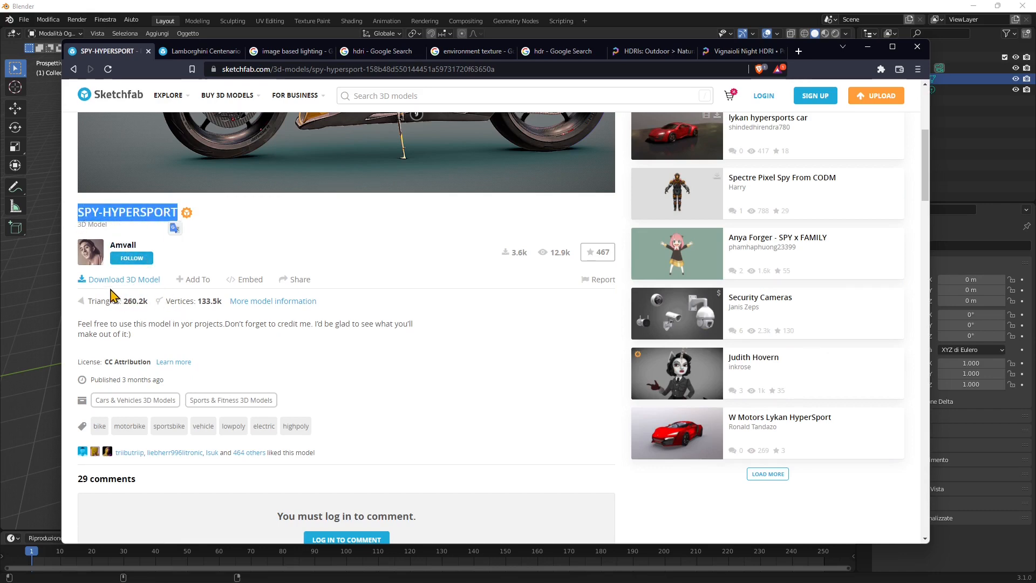
left_click(150, 281)
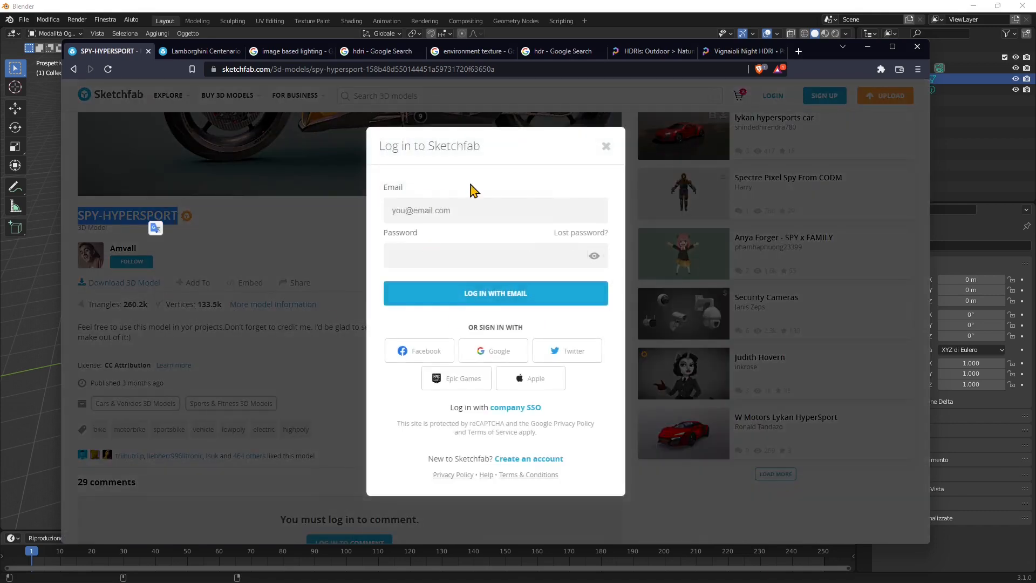
left_click(257, 250)
scroll(246, 304, "down", 2)
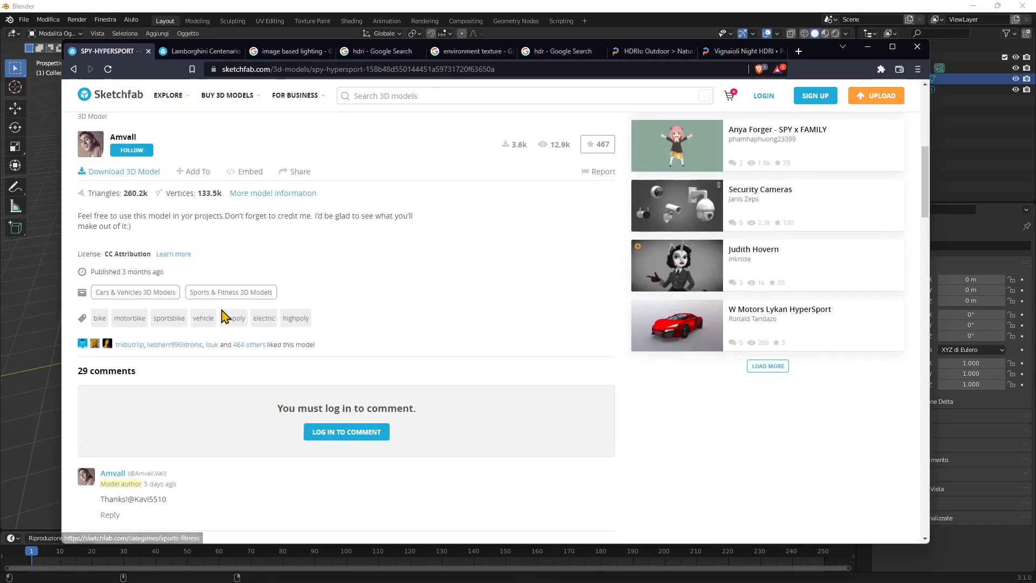
scroll(458, 324, "up", 2)
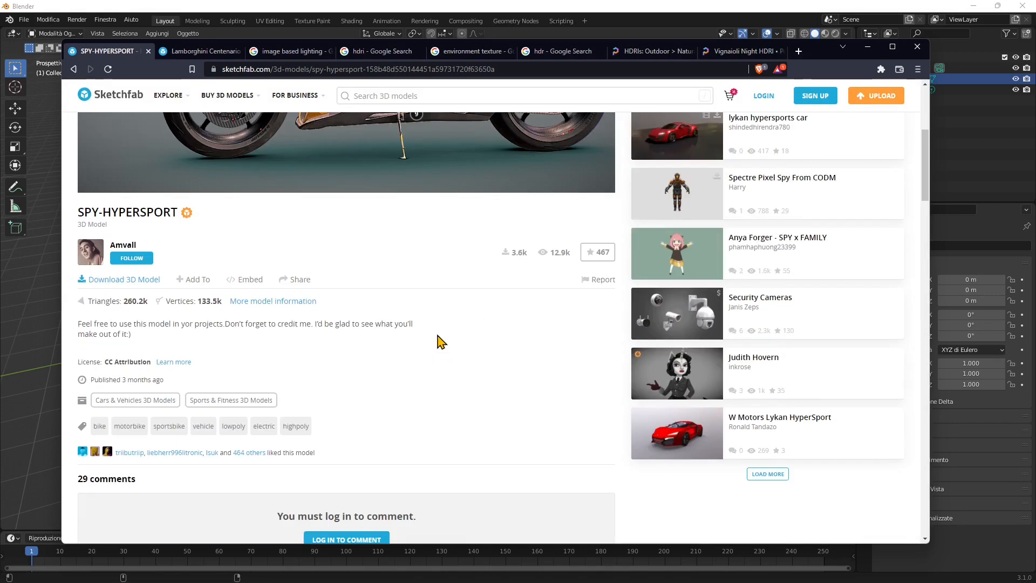
scroll(440, 340, "up", 3)
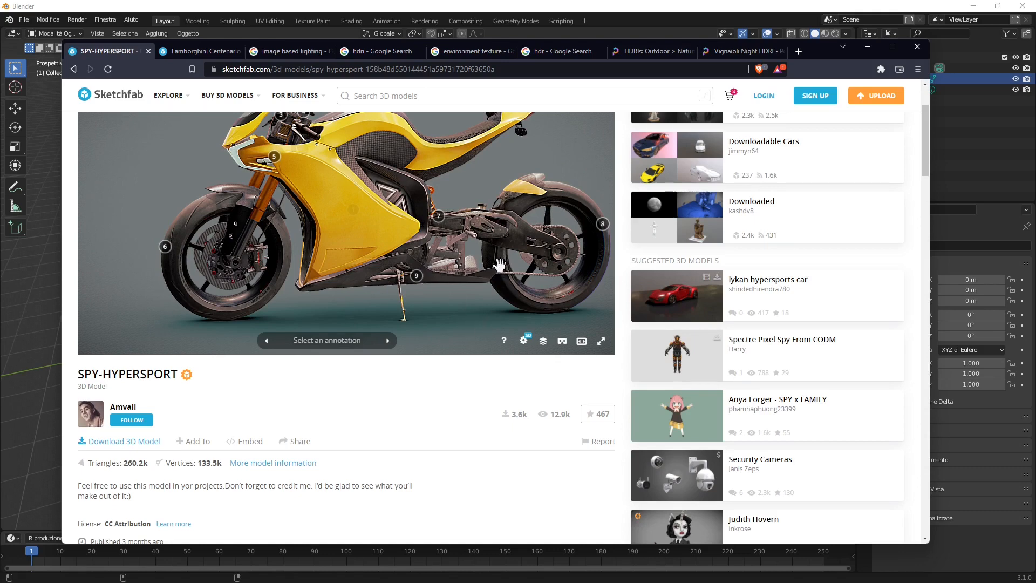
mouse_move(828, 60)
left_mouse_down()
mouse_move(785, 111)
mouse_move(778, 155)
mouse_move(829, 53)
mouse_move(833, 73)
left_mouse_up()
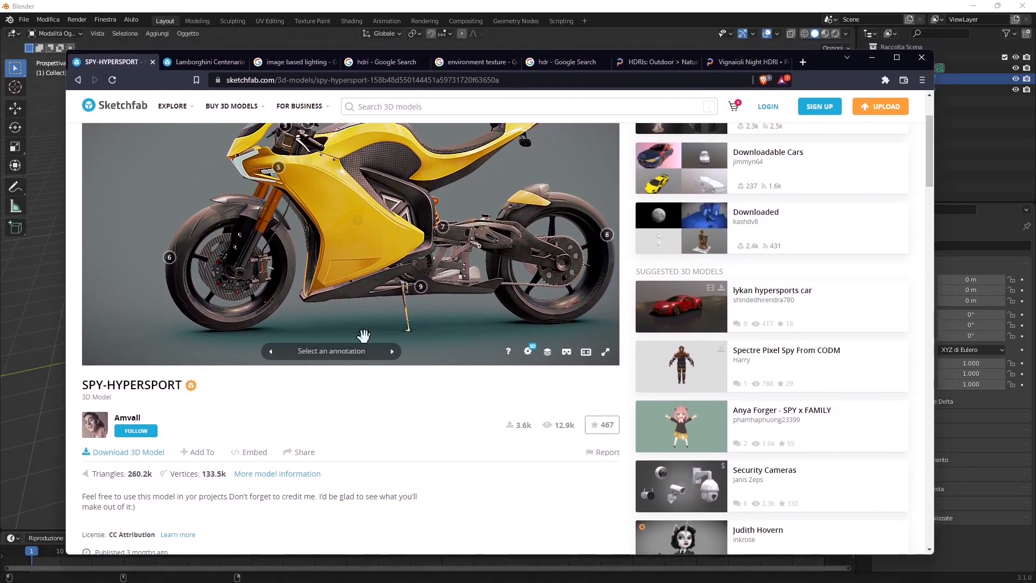
scroll(346, 249, "up", 1)
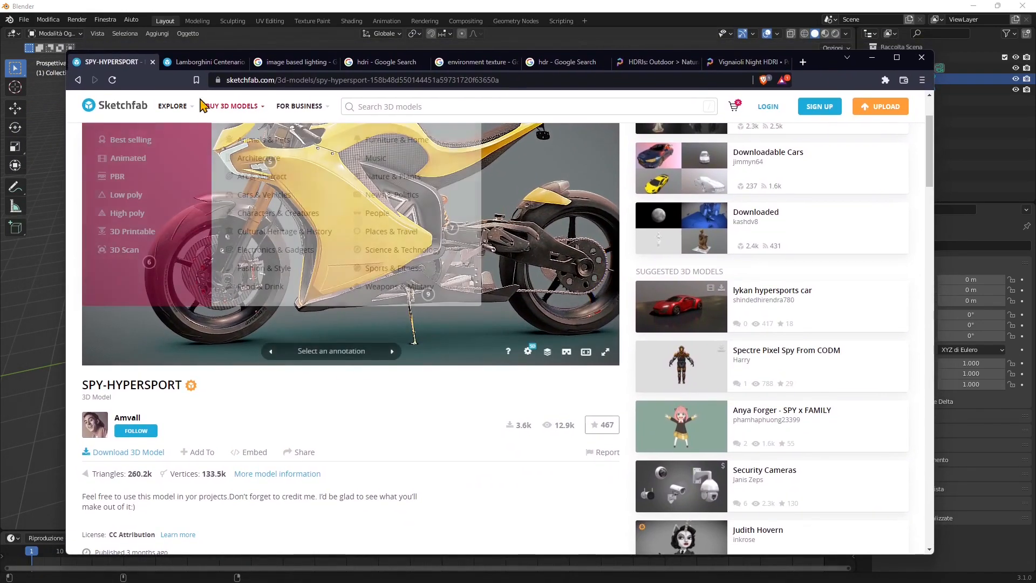
- Bring up the Lamborghini Centenario LP-770 Interior SDC page and inspect the car from its other side, pausing its door animation
left_click(204, 63)
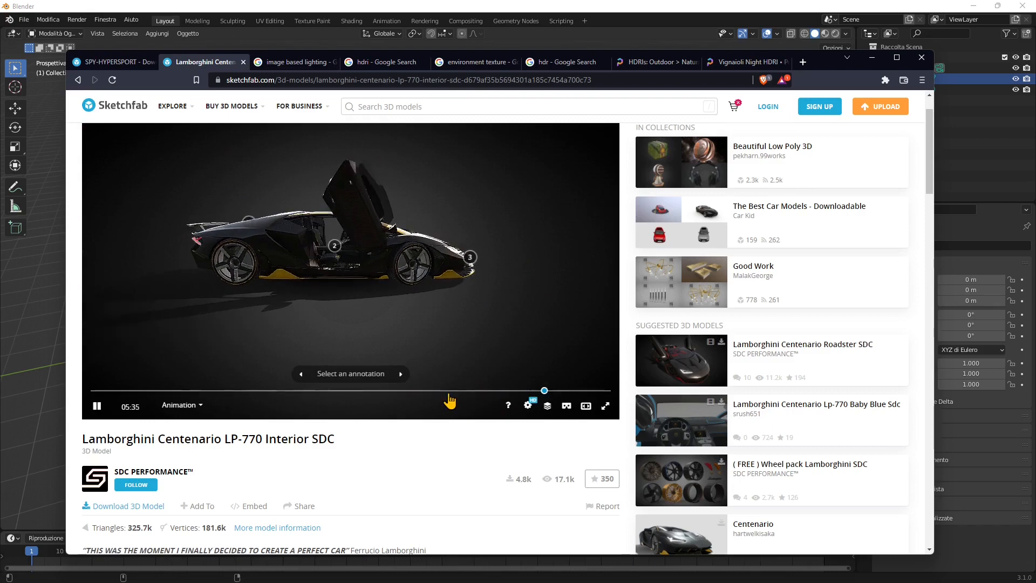
left_click_drag(447, 393, 274, 398)
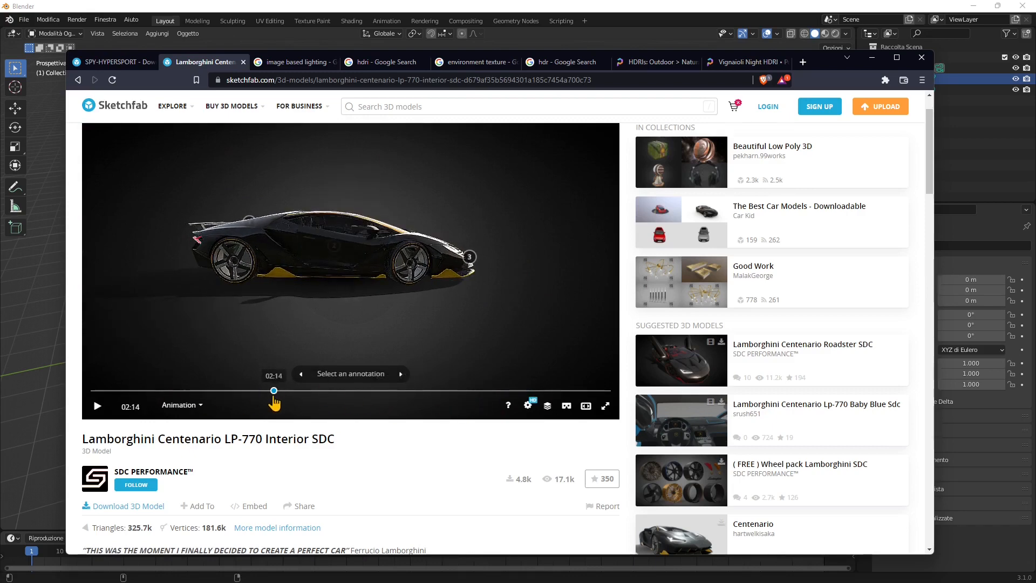
mouse_move(383, 313)
left_mouse_down()
mouse_move(213, 315)
mouse_move(230, 317)
left_mouse_up()
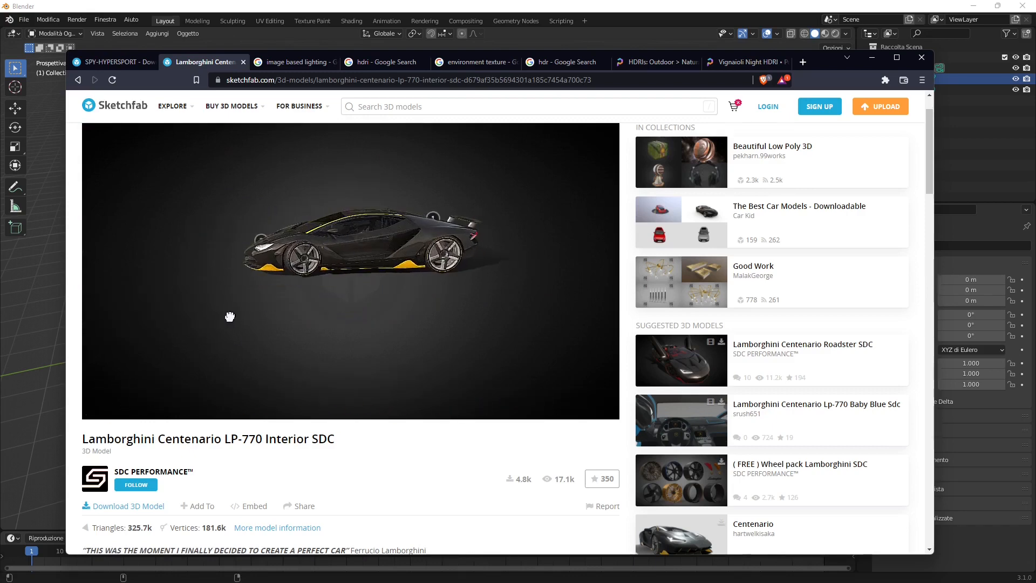
scroll(302, 378, "down", 2)
left_click_drag(88, 332, 262, 333)
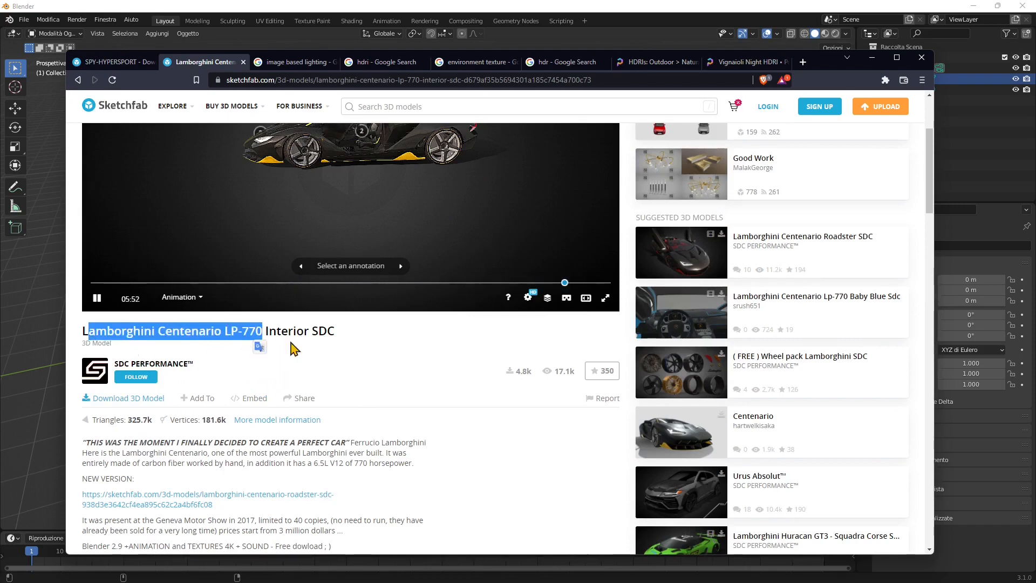
left_click(132, 334)
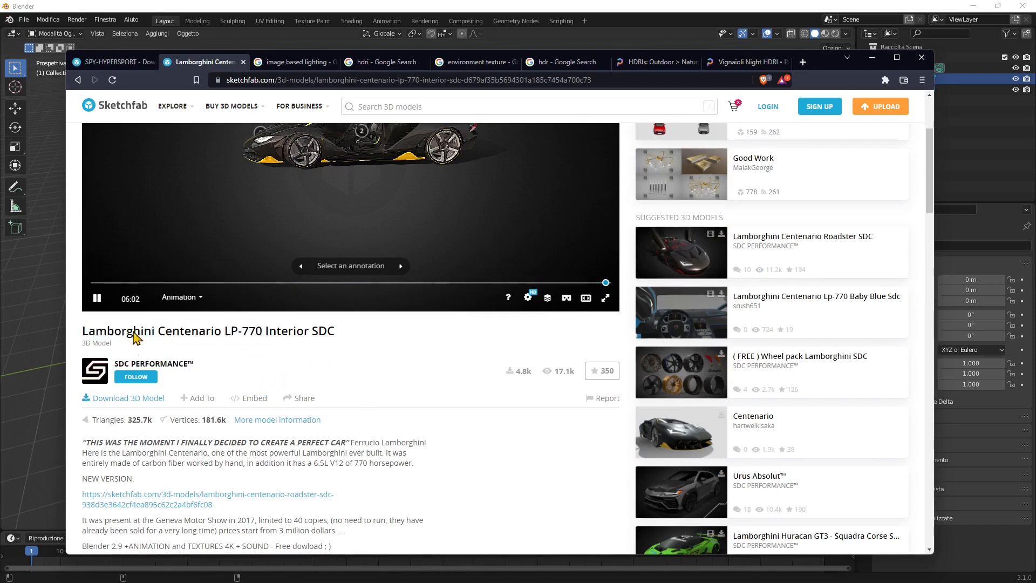
left_click(96, 305)
- Read the Lamborghini model's description and license details, and examine the car from a front three-quarter view
scroll(294, 324, "down", 1)
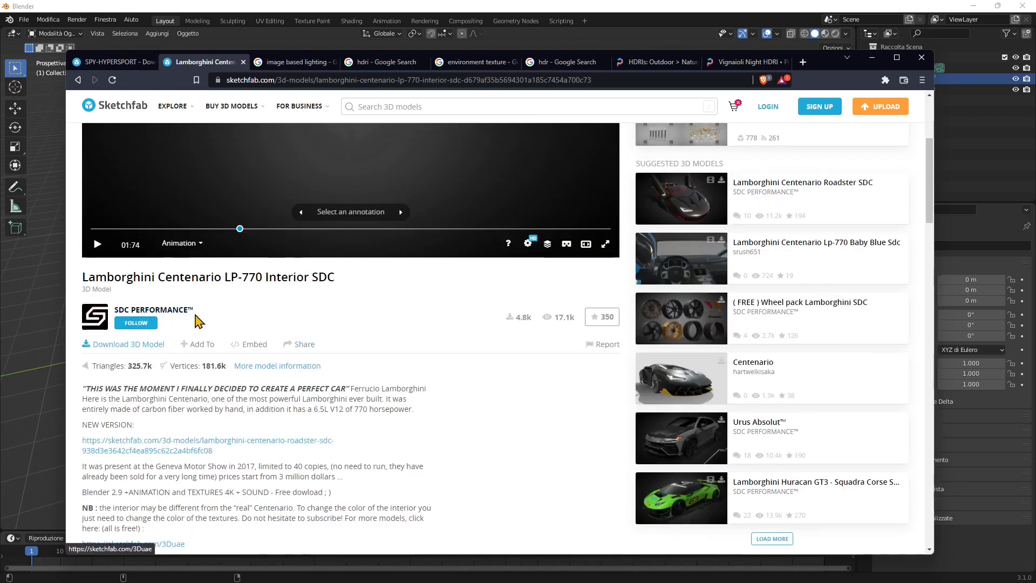
scroll(232, 330, "down", 2)
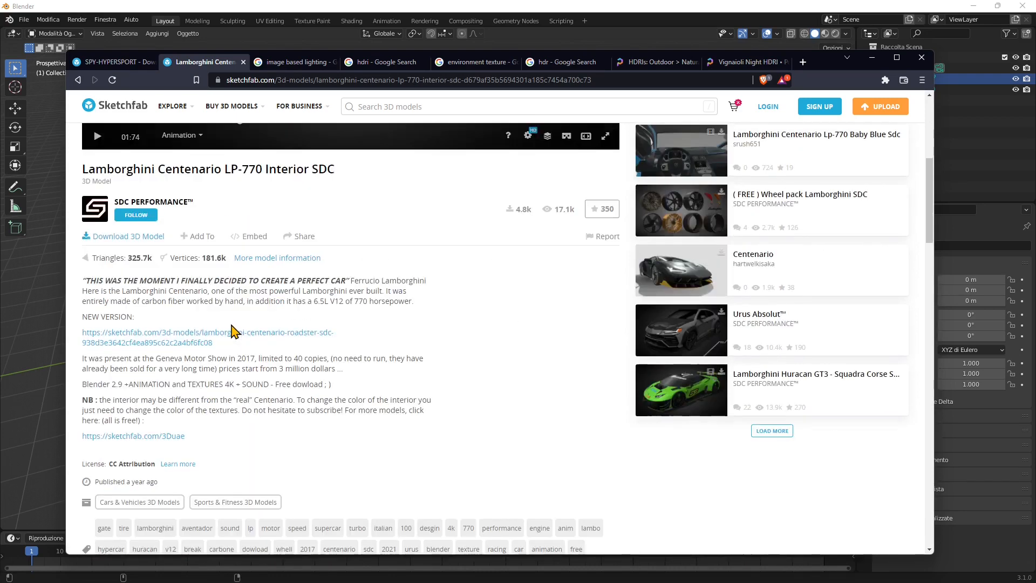
scroll(278, 348, "down", 1)
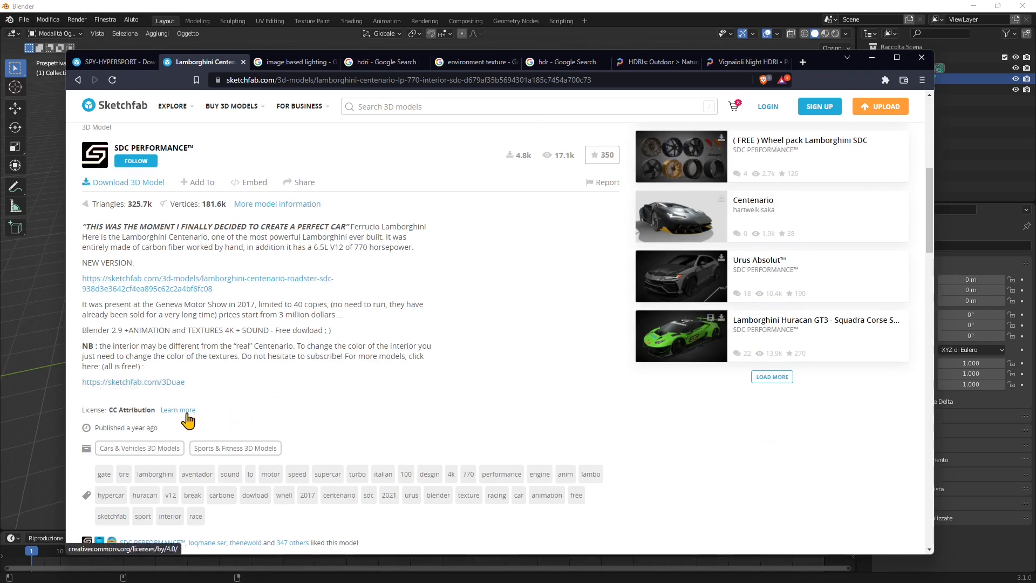
scroll(350, 410, "up", 2)
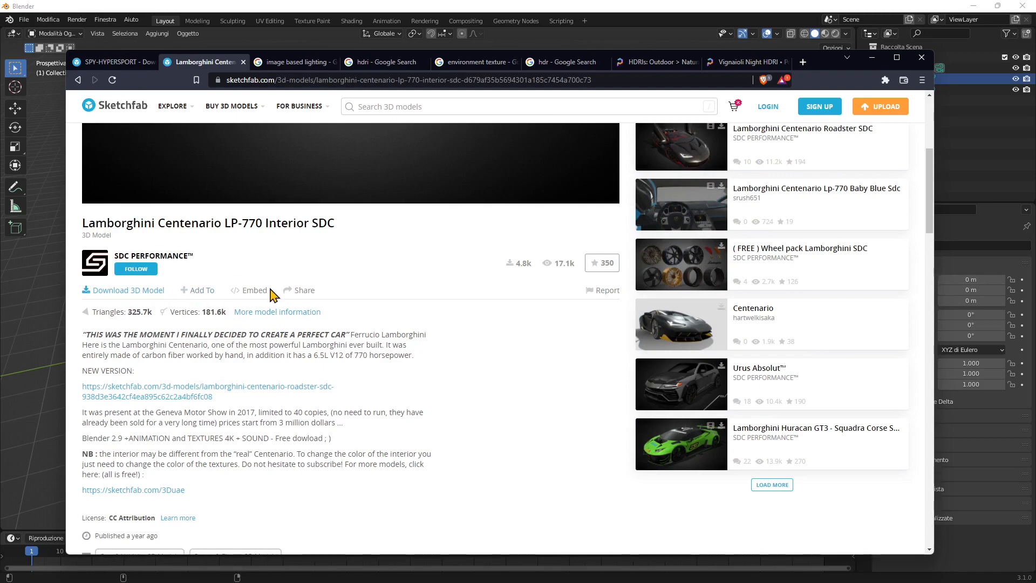
scroll(302, 337, "up", 4)
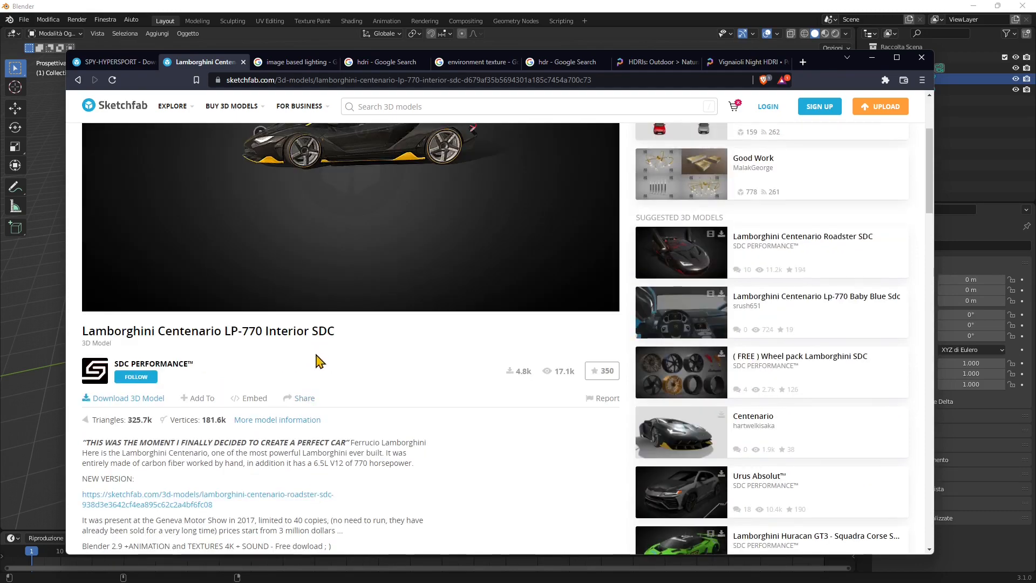
scroll(787, 341, "down", 4)
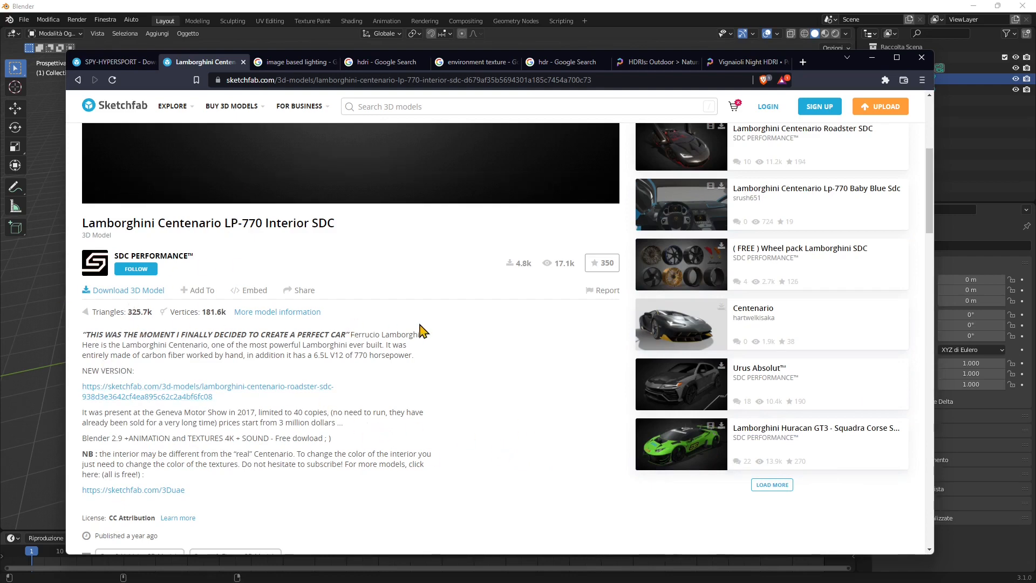
scroll(429, 335, "up", 2)
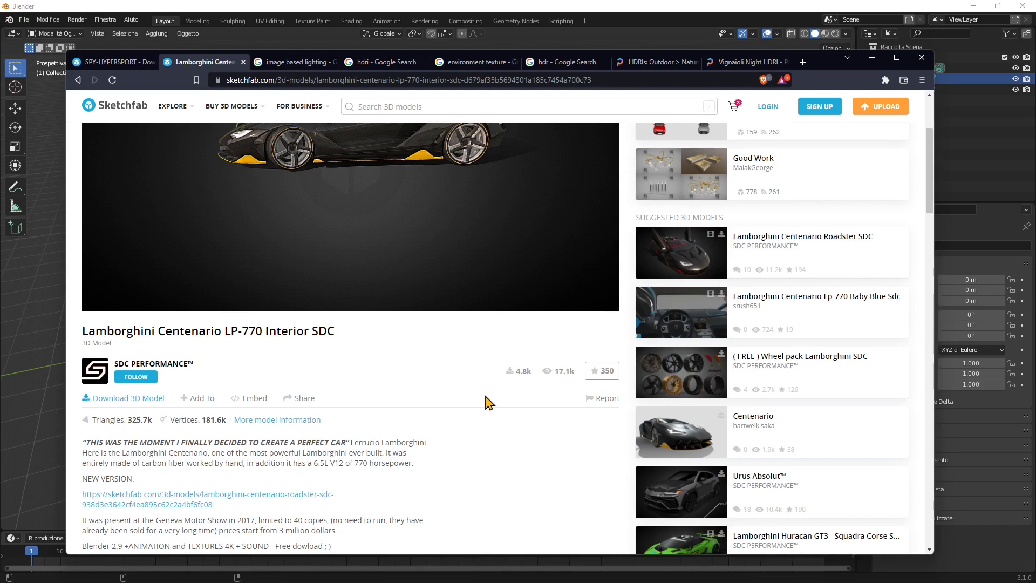
scroll(356, 160, "up", 1)
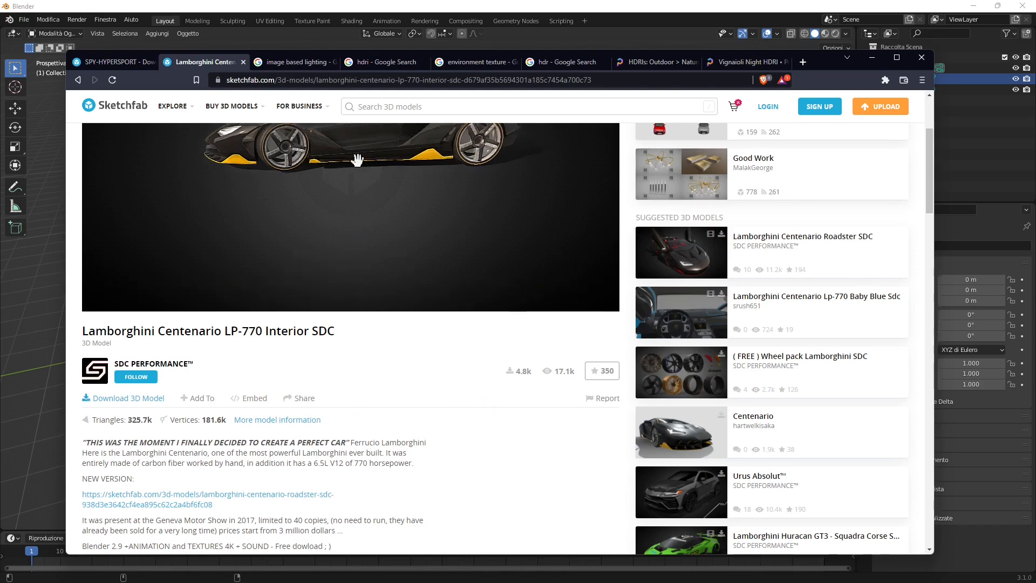
scroll(746, 270, "up", 1)
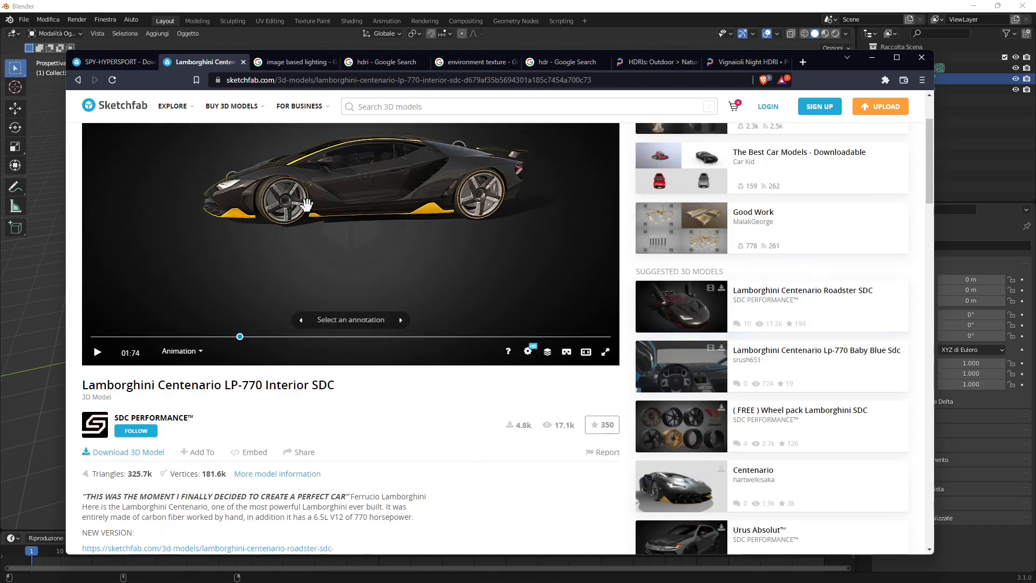
mouse_move(497, 291)
left_mouse_down()
mouse_move(434, 244)
mouse_move(340, 232)
left_mouse_up()
left_click_drag(188, 214, 303, 219)
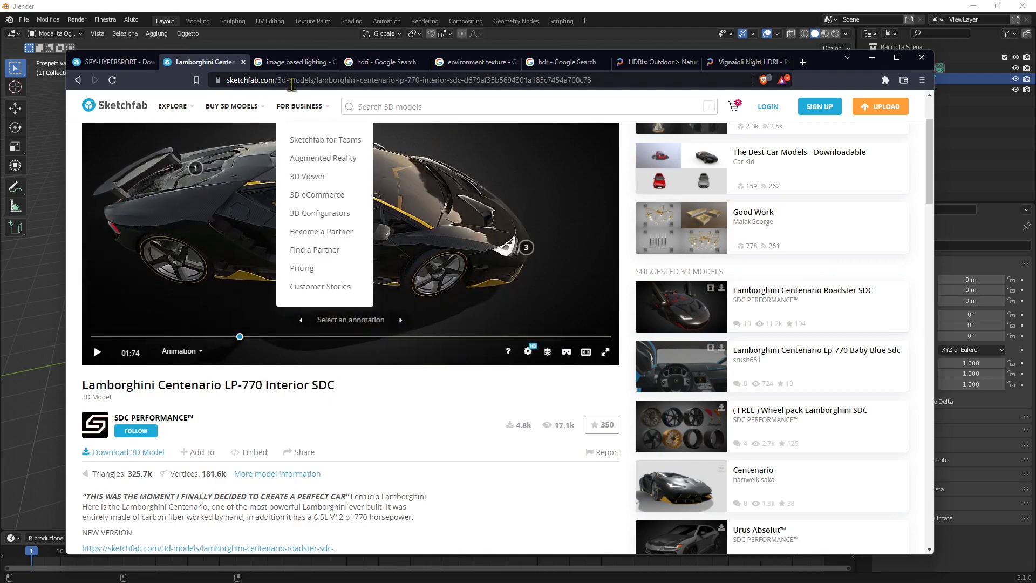
- Switch to File Explorer and open the LAMBORGHINI CENTENARIO INTERIOR Blender file from the source folder of lamborghini-centenario-lp-770-interior-sdc
left_click(285, 63)
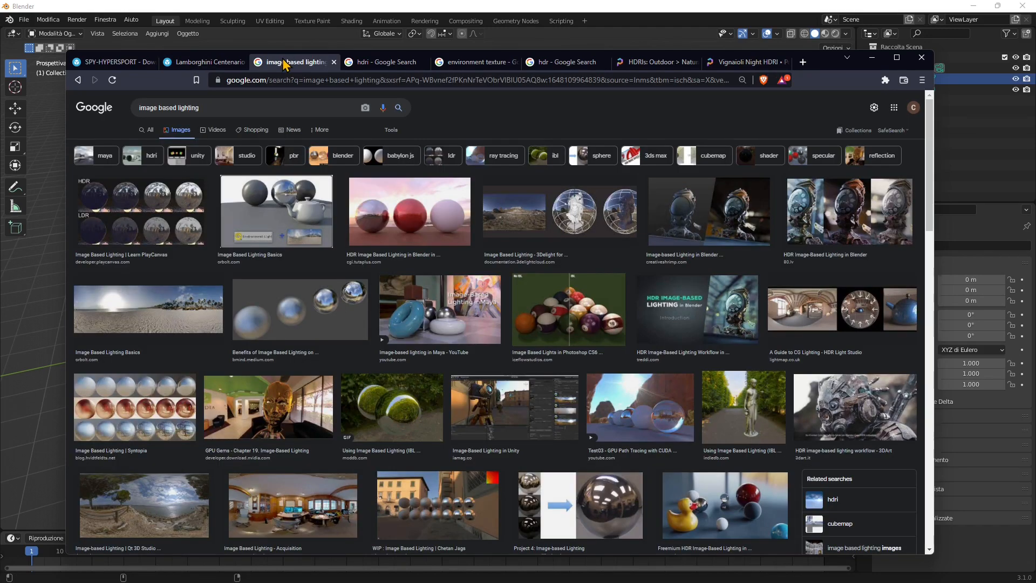
key("alt+Tab")
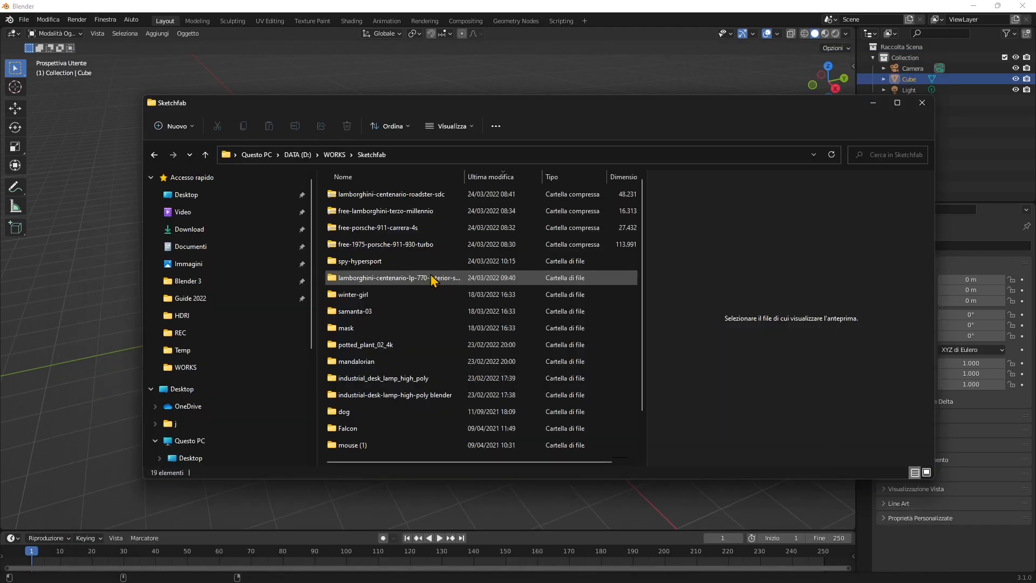
double_click(382, 277)
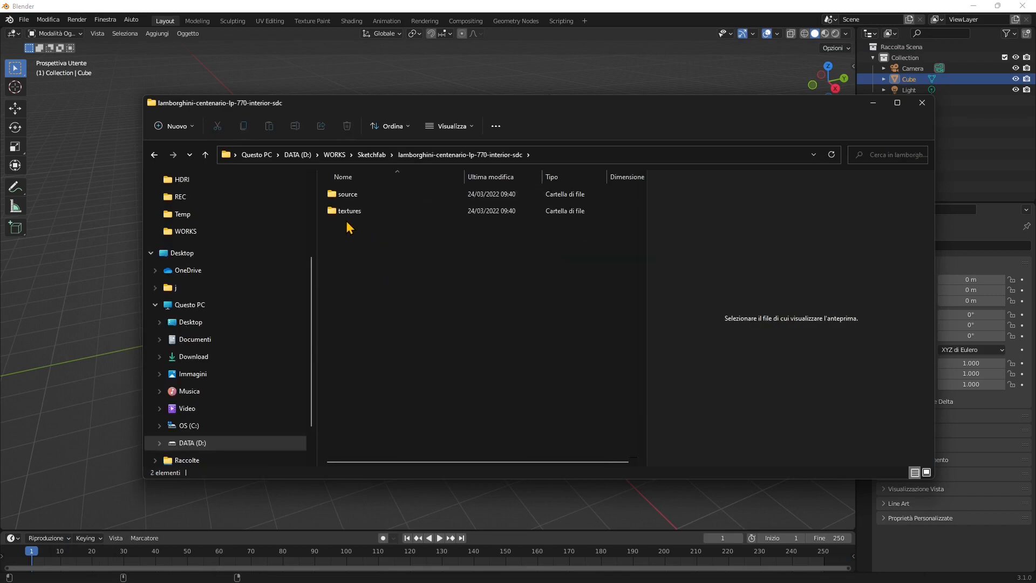
double_click(349, 197)
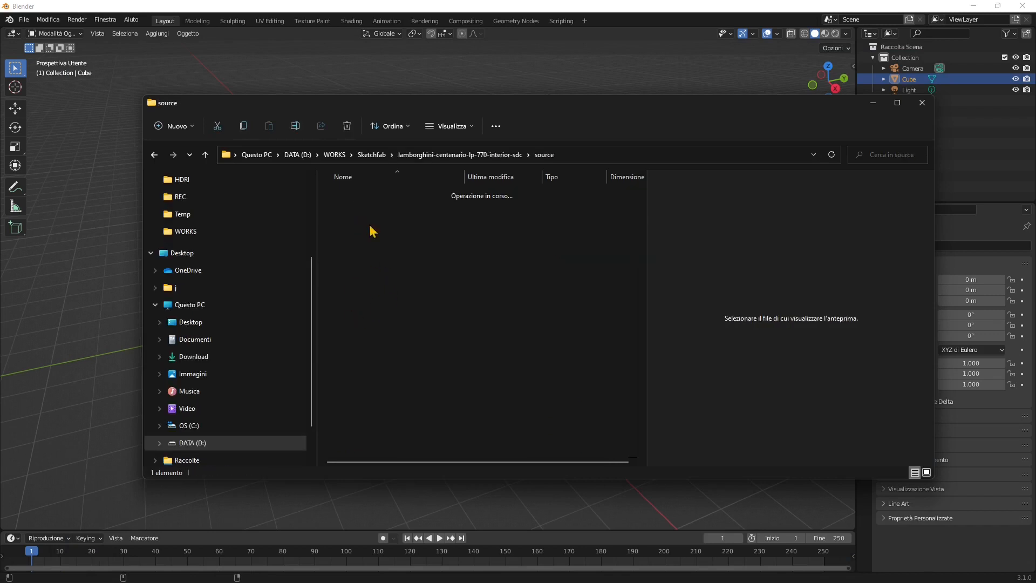
left_click(388, 197)
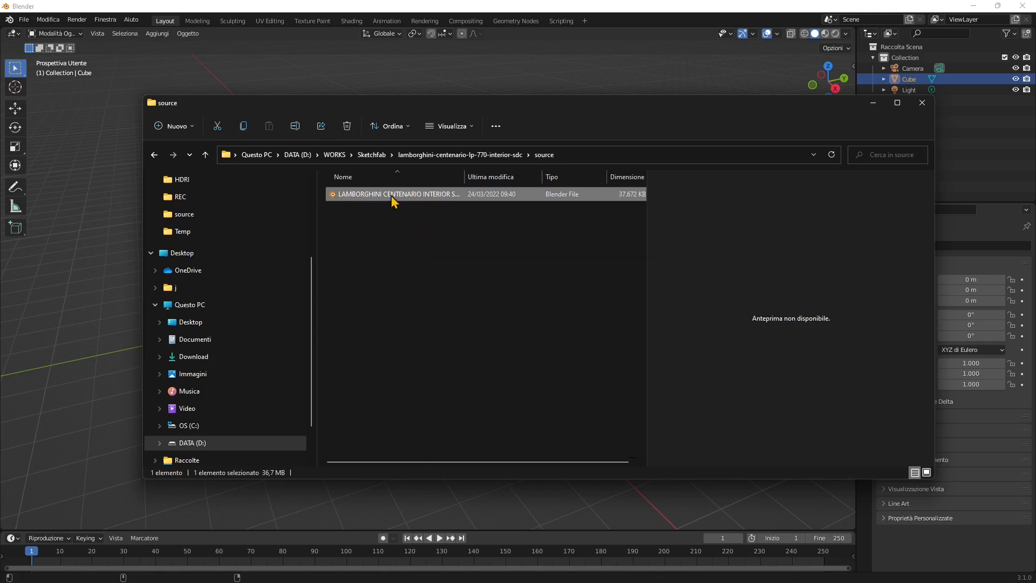
double_click(356, 195)
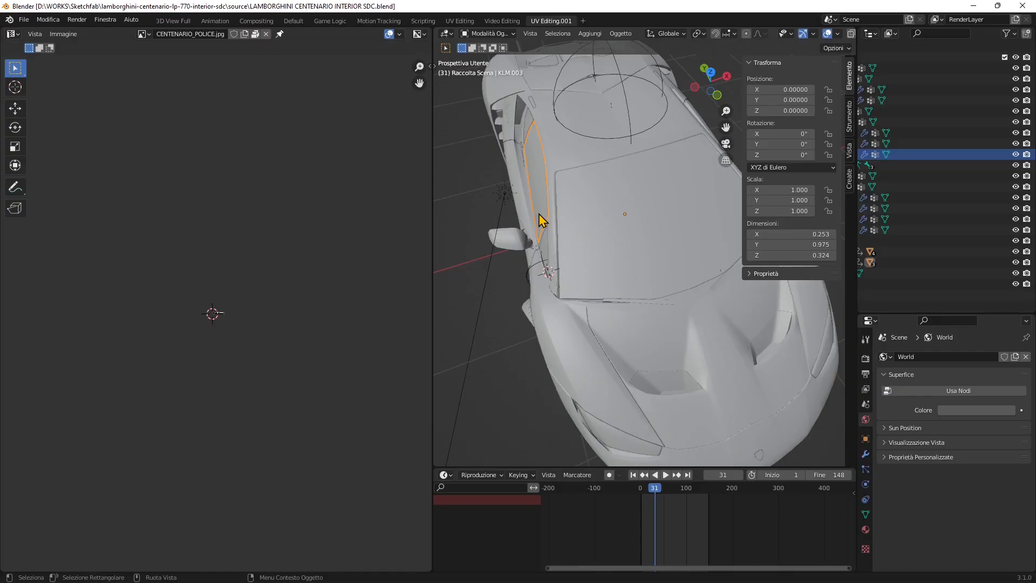
- Collapse Collection 1 in the scene hierarchy and select all the car objects it contains
left_click(578, 228)
middle_click_drag(603, 328, 620, 294)
left_click(906, 58)
left_click(873, 57)
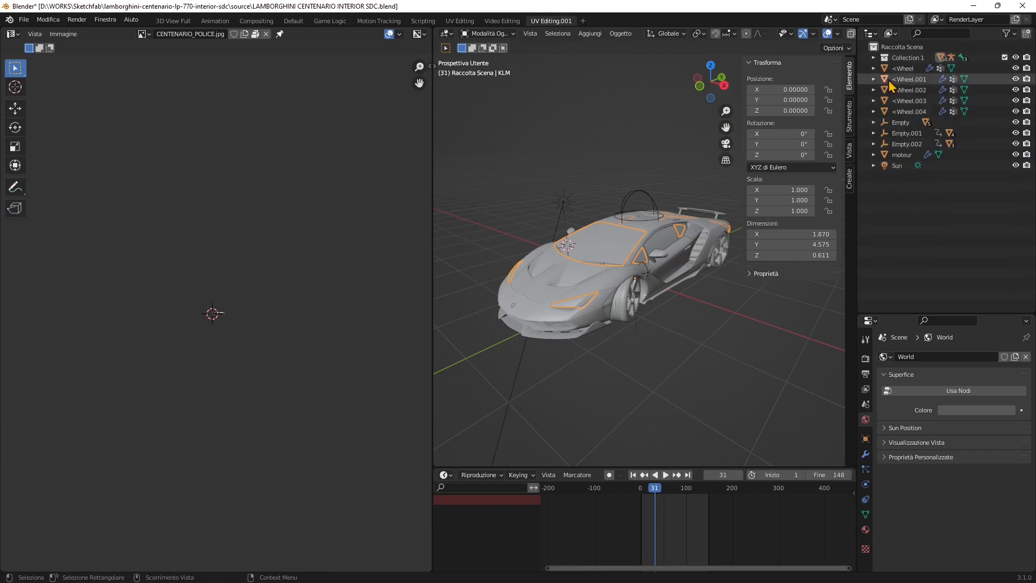
right_click(908, 63)
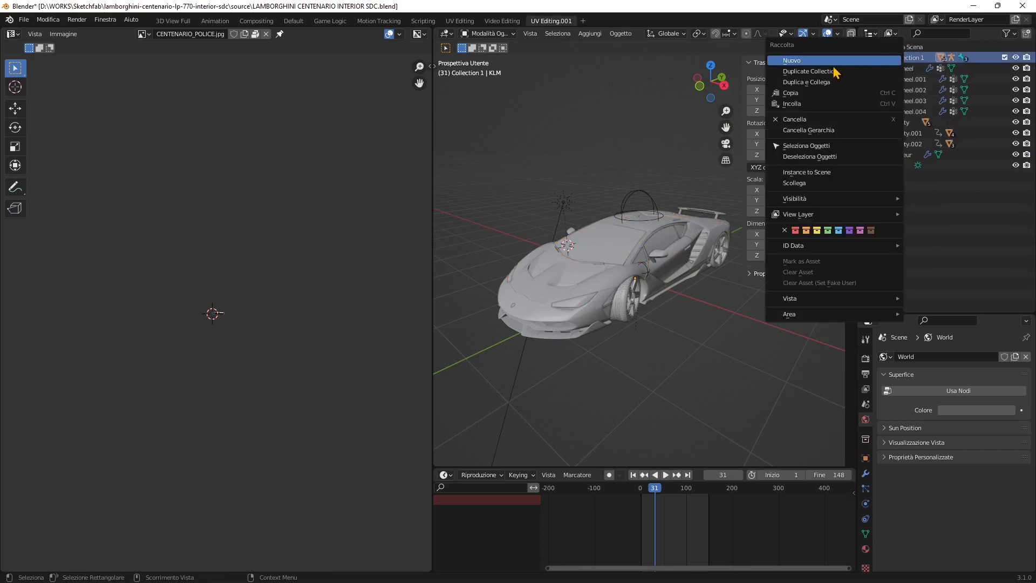
left_click(806, 145)
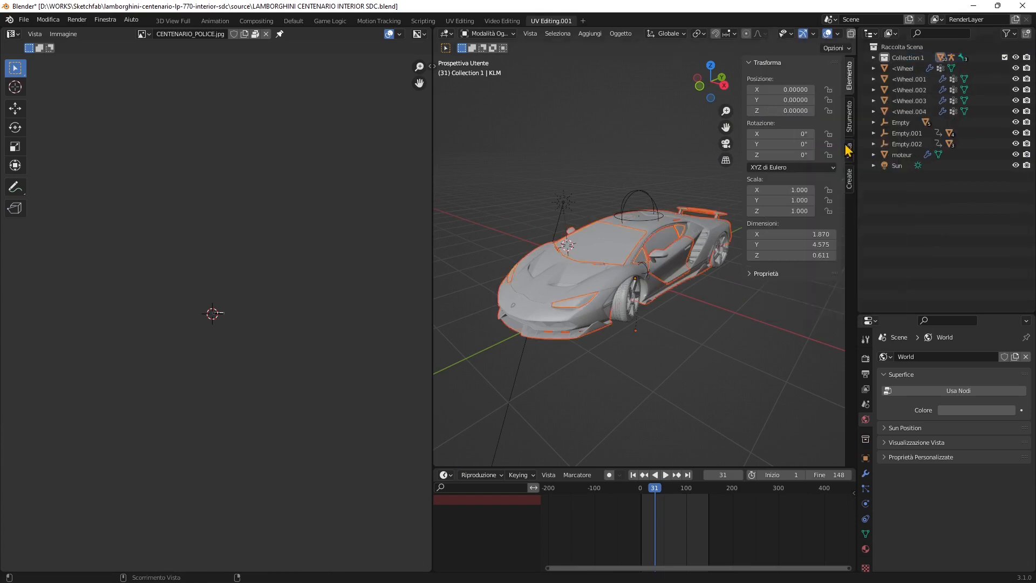
- Set the interface language to English (English) in the Blender preferences
left_click(24, 19)
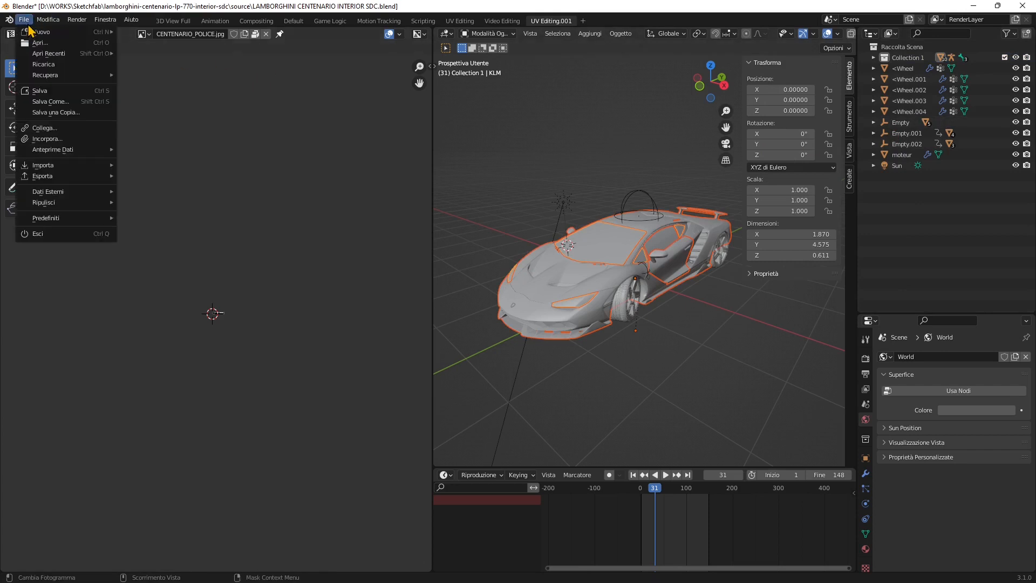
mouse_move(48, 19)
left_click(53, 174)
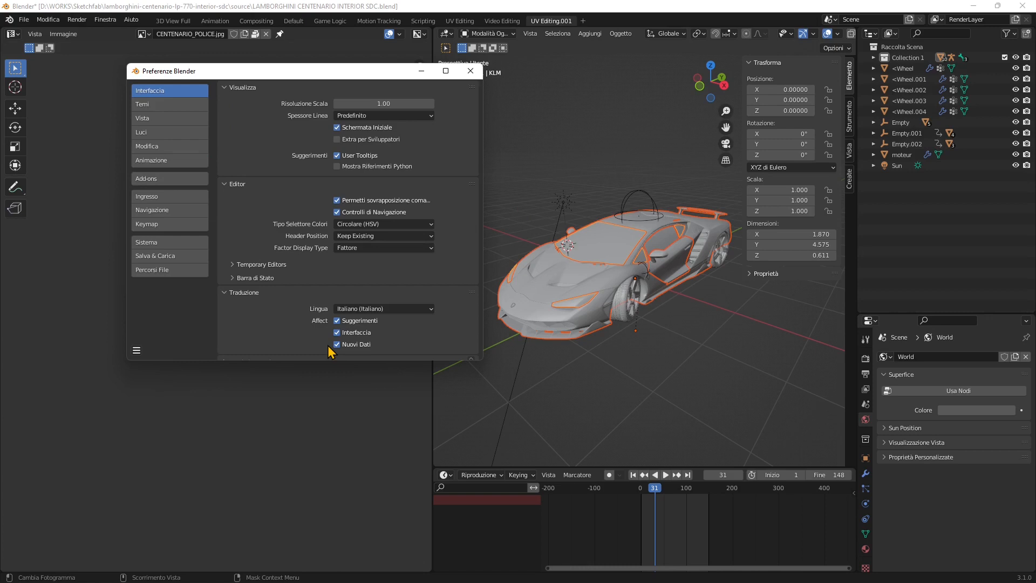
left_click(354, 310)
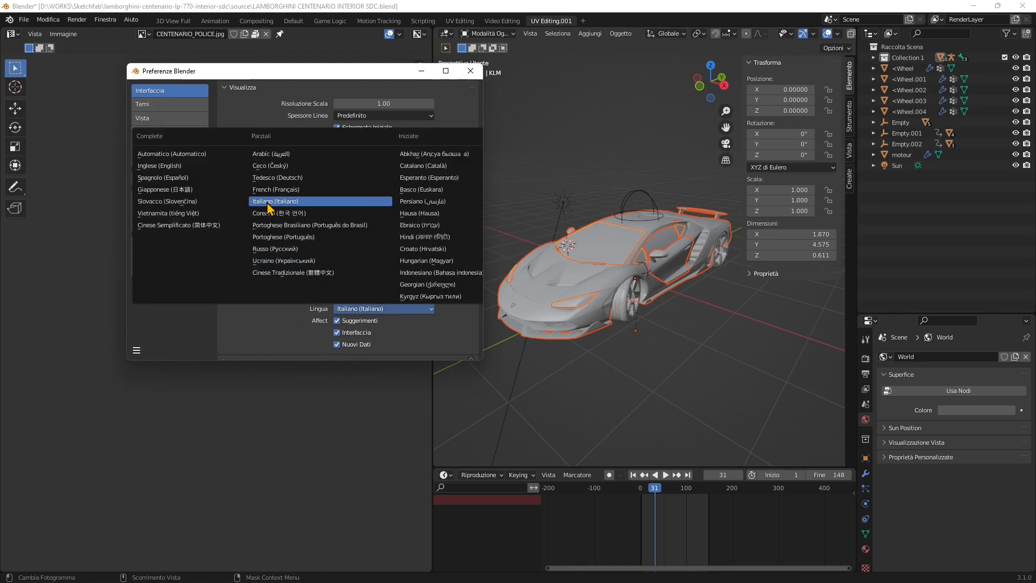
left_click(174, 167)
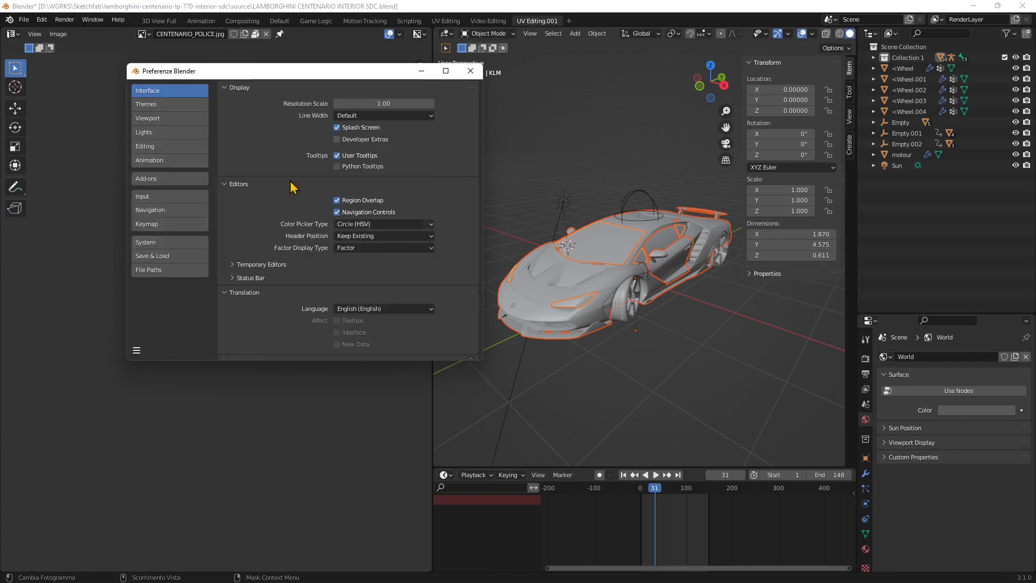
- Search the add-ons in the preferences for "sun" and for "sky"
left_click(152, 184)
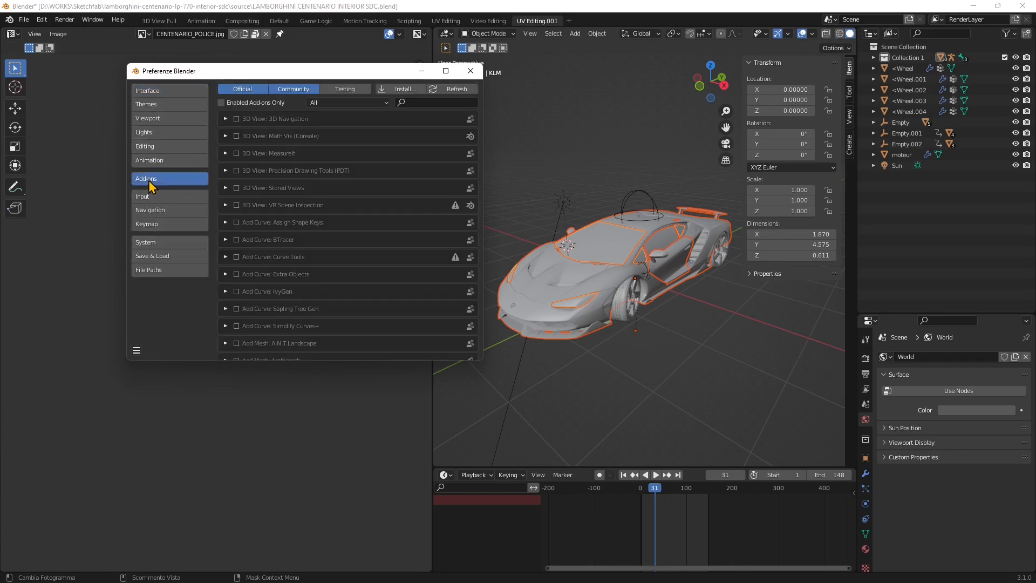
left_click(412, 103)
type("sun")
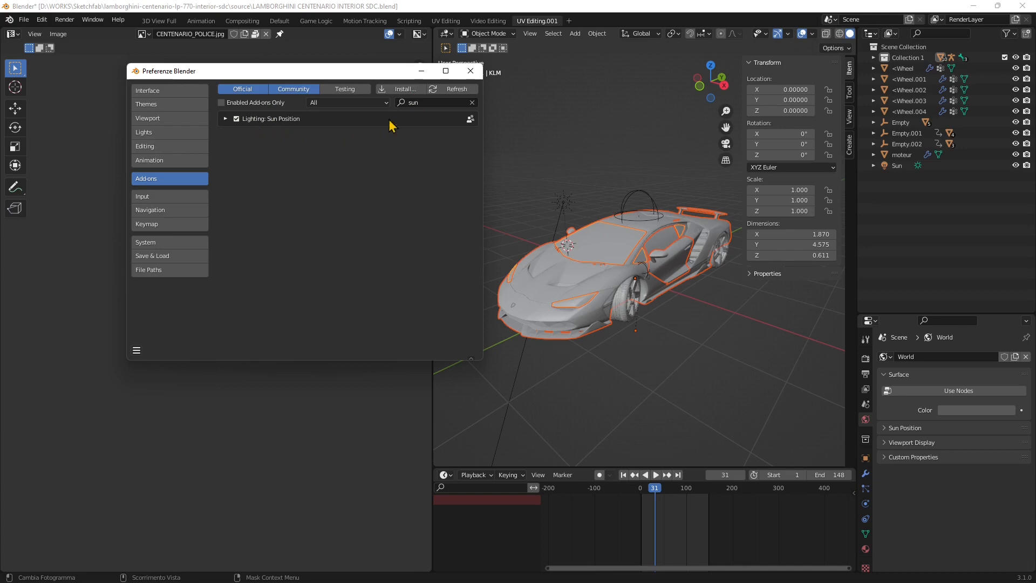
left_click(430, 98)
type("sky")
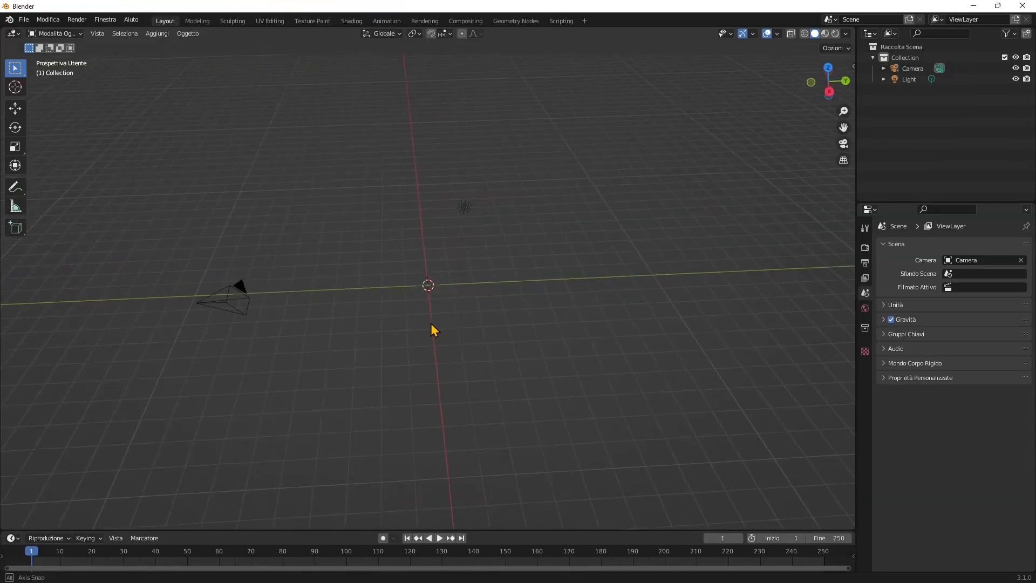
- Paste the copied Lamborghini objects into the scene that holds only the camera and light, and deselect them
middle_click_drag(432, 331, 356, 342)
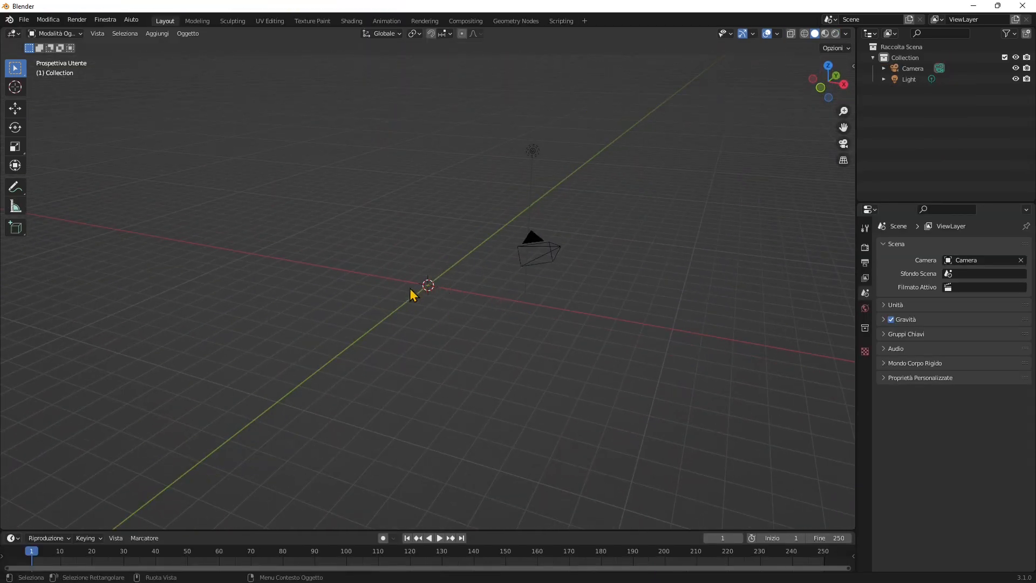
middle_click_drag(414, 293, 406, 273)
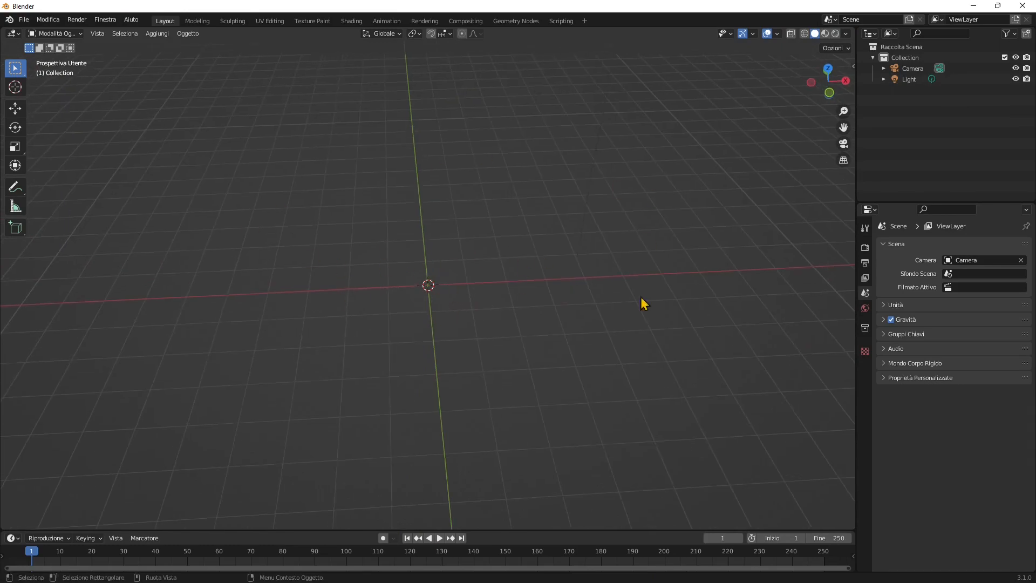
middle_click_drag(449, 340, 424, 279)
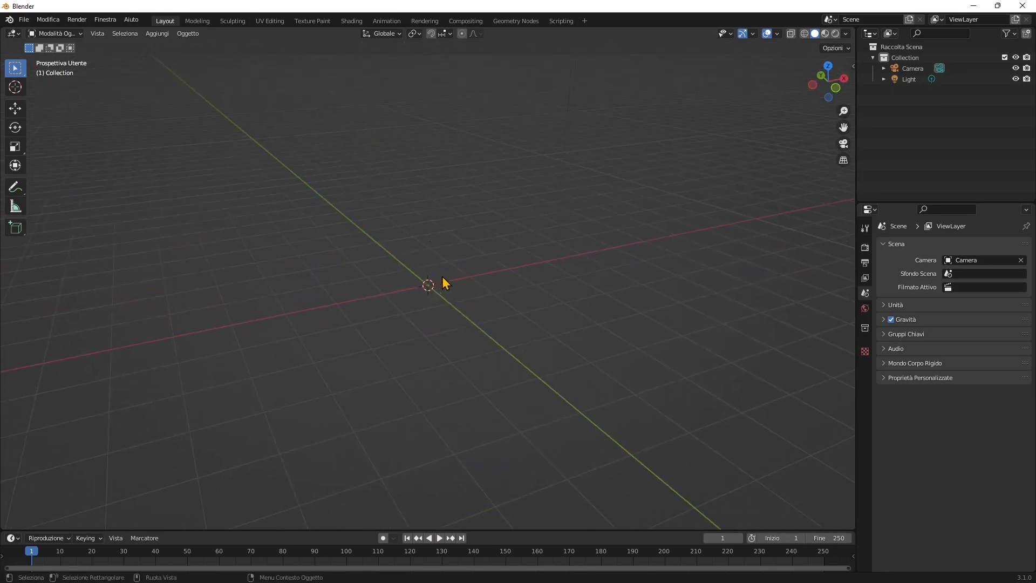
key("ctrl+v")
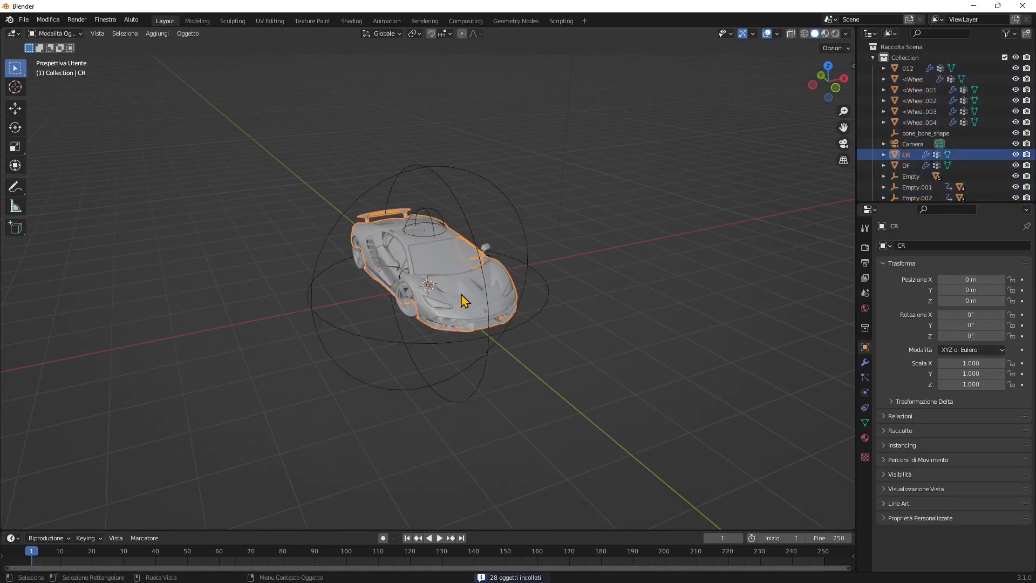
middle_click_drag(462, 297, 574, 390)
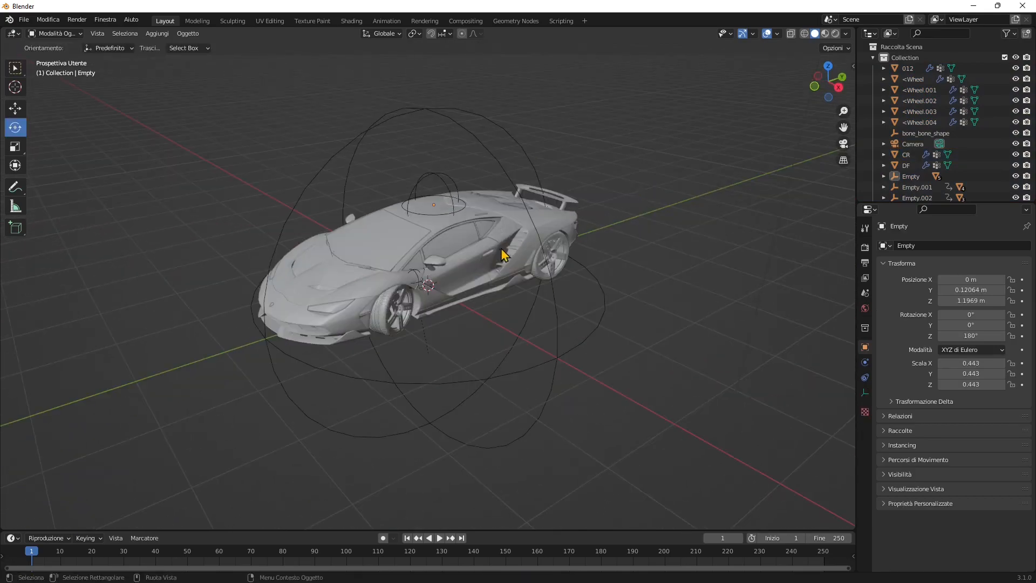
middle_click_drag(493, 248, 517, 296)
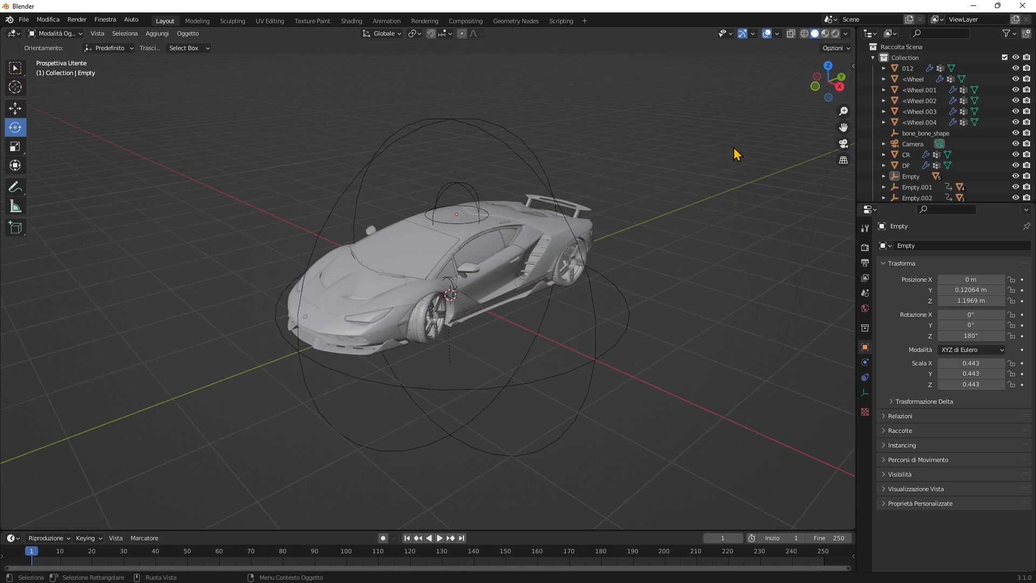
- Switch the viewport to Material Preview shading and view the Lamborghini with its materials
left_click(825, 35)
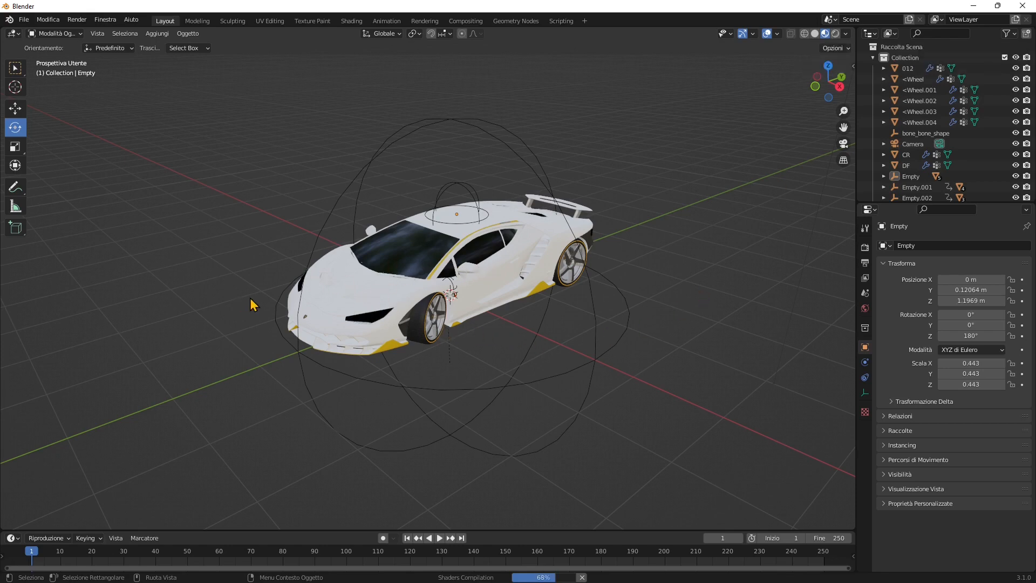
middle_click_drag(253, 304, 322, 293)
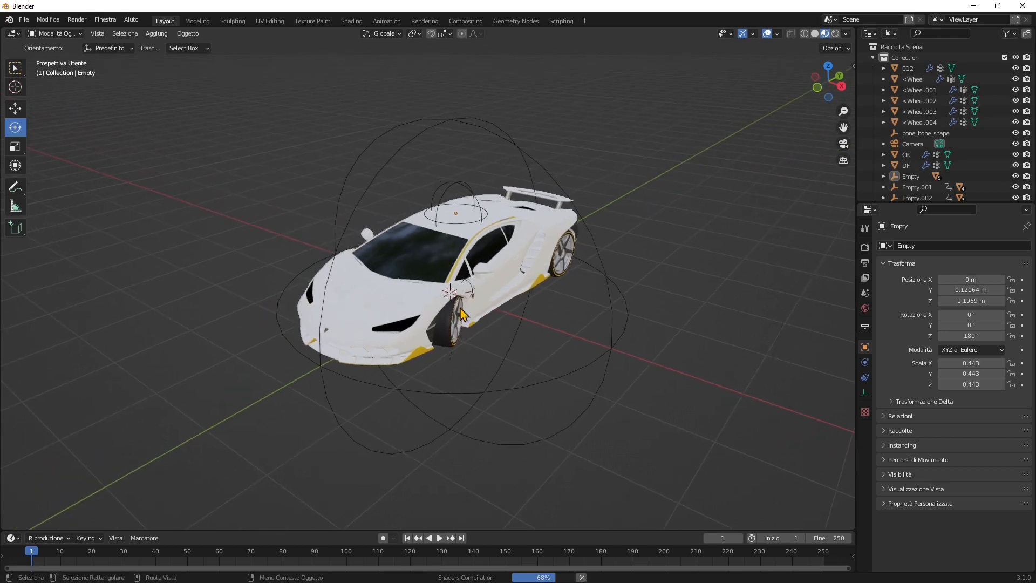
scroll(461, 313, "down", 2)
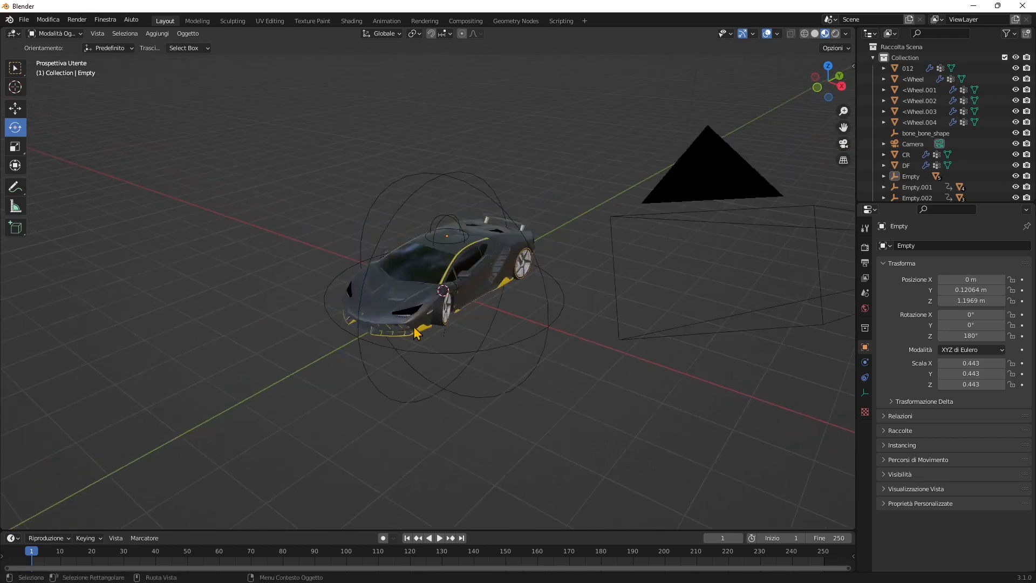
middle_click_drag(413, 329, 364, 319)
scroll(355, 327, "down", 1)
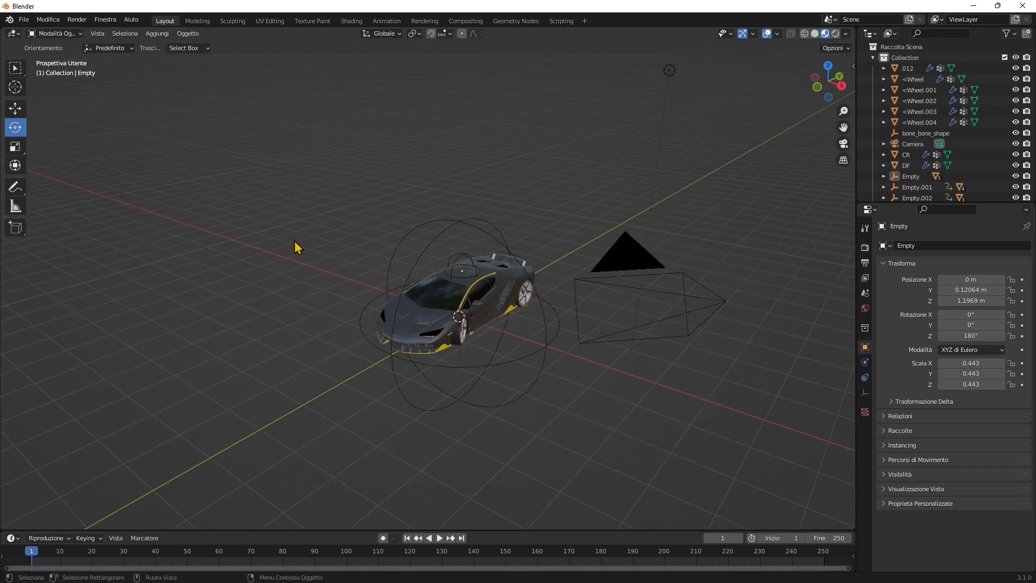
- Start a glTF 2.0 import and open the WORKS folder on the DATA (D:) drive
left_click(25, 22)
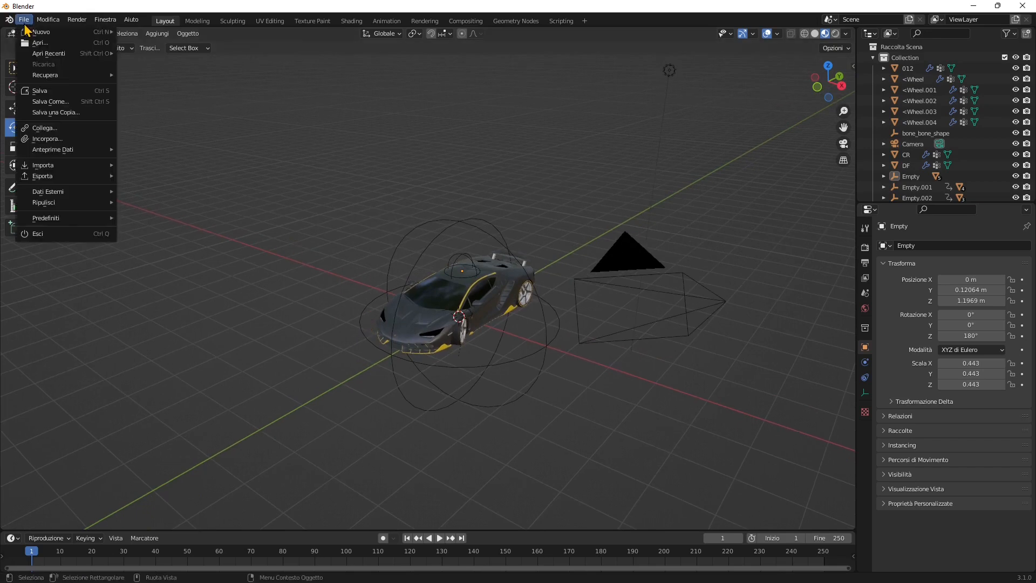
mouse_move(38, 167)
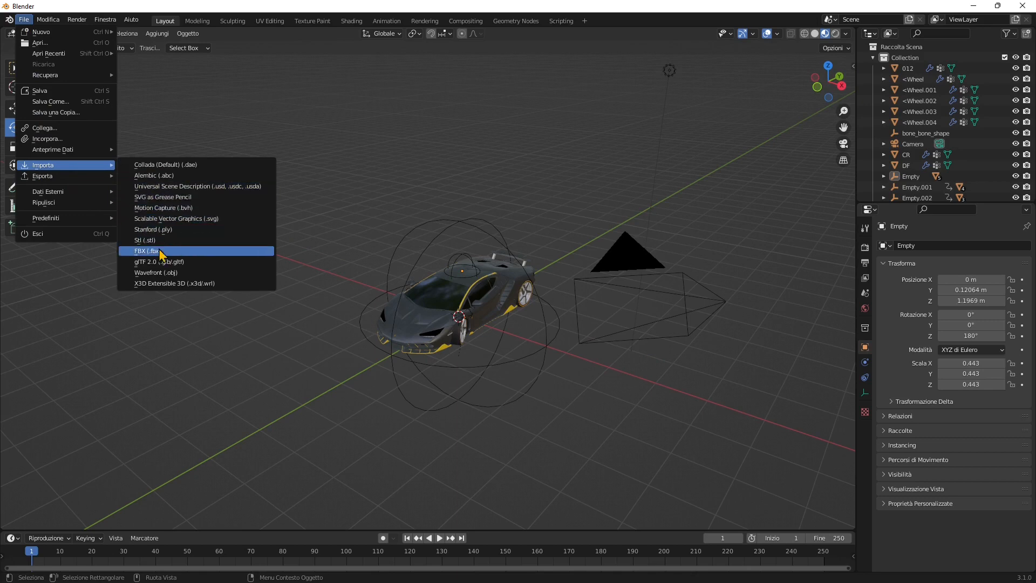
left_click(174, 262)
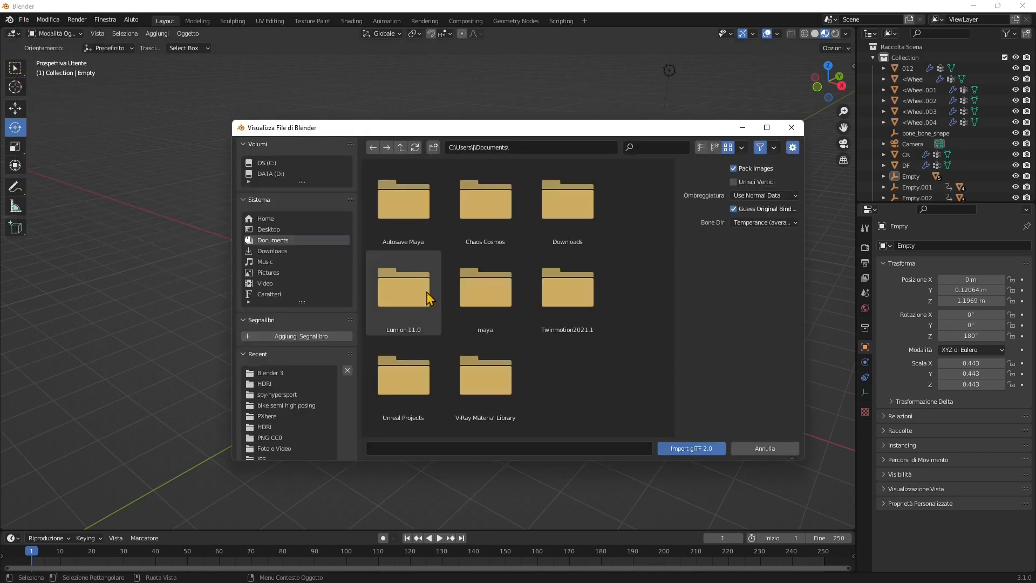
left_click(275, 174)
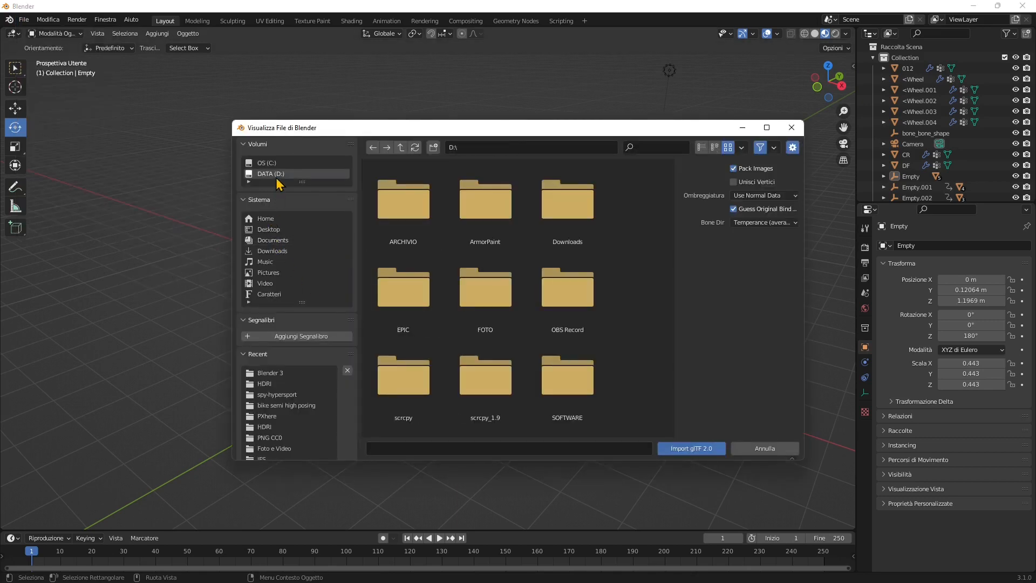
scroll(491, 351, "down", 3)
double_click(503, 367)
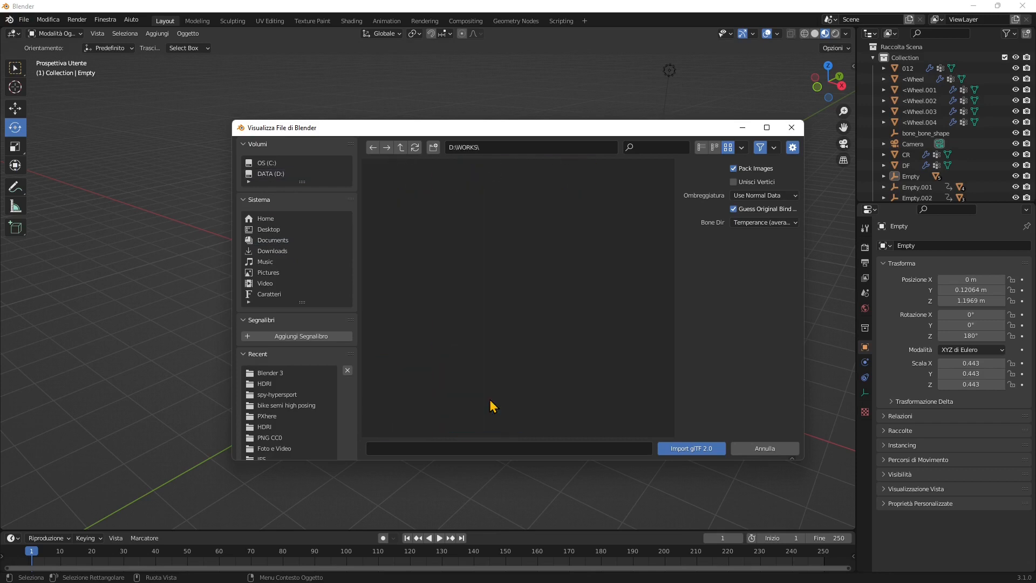
- Find and open the Sketchfab folder inside WORKS in the import file browser
scroll(502, 345, "down", 5)
scroll(505, 331, "down", 10)
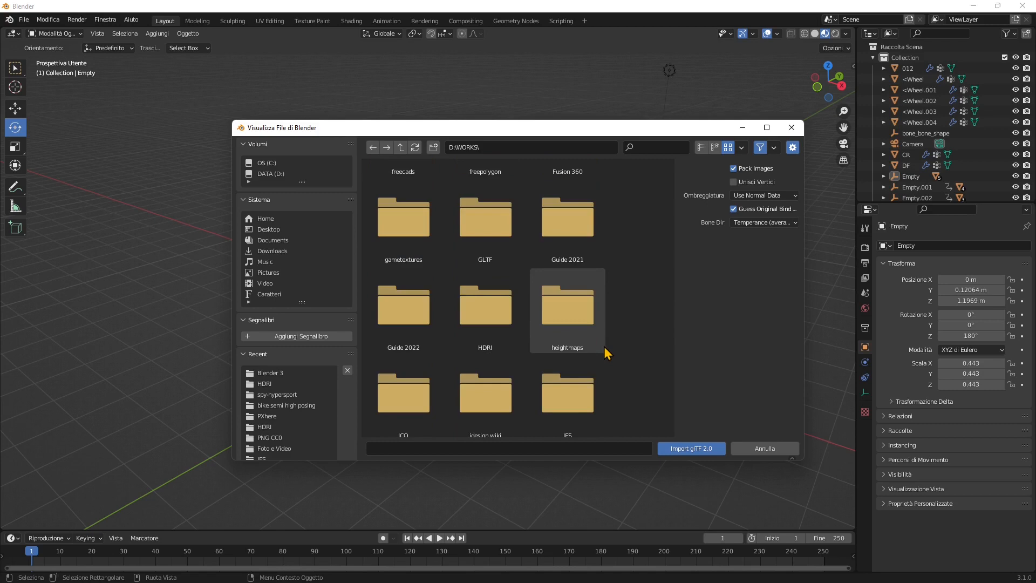
scroll(607, 353, "down", 7)
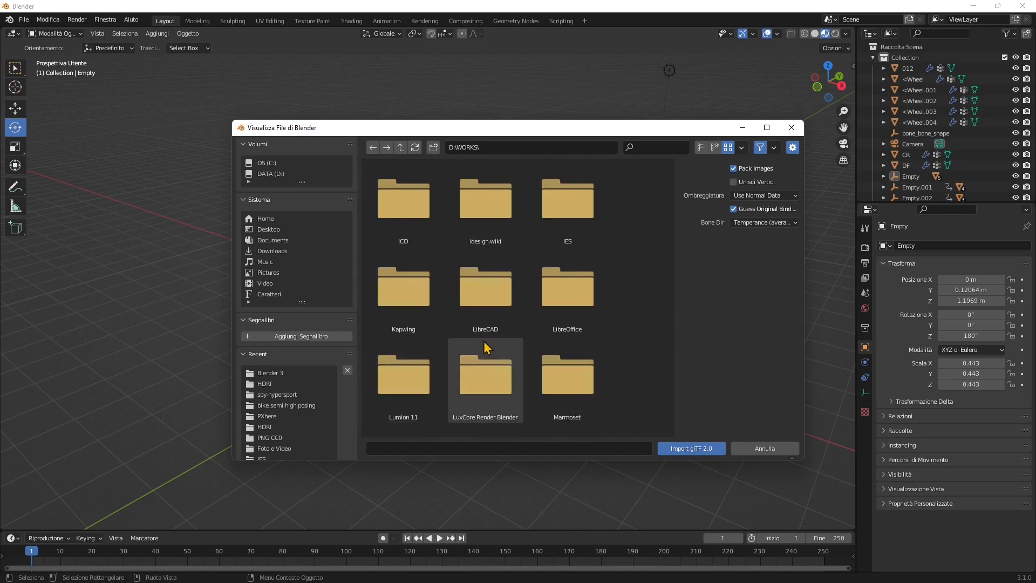
scroll(485, 346, "down", 8)
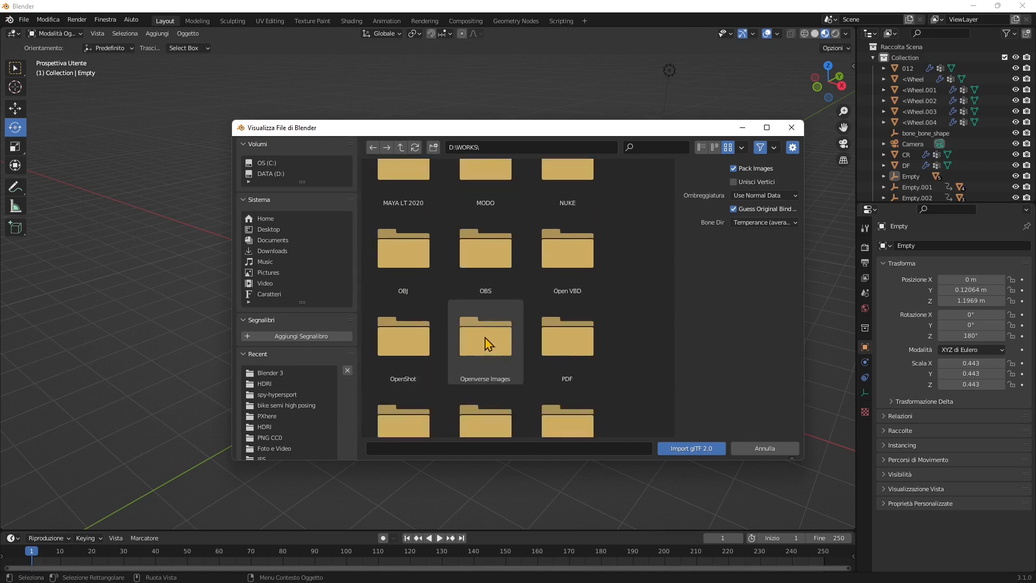
scroll(488, 344, "down", 6)
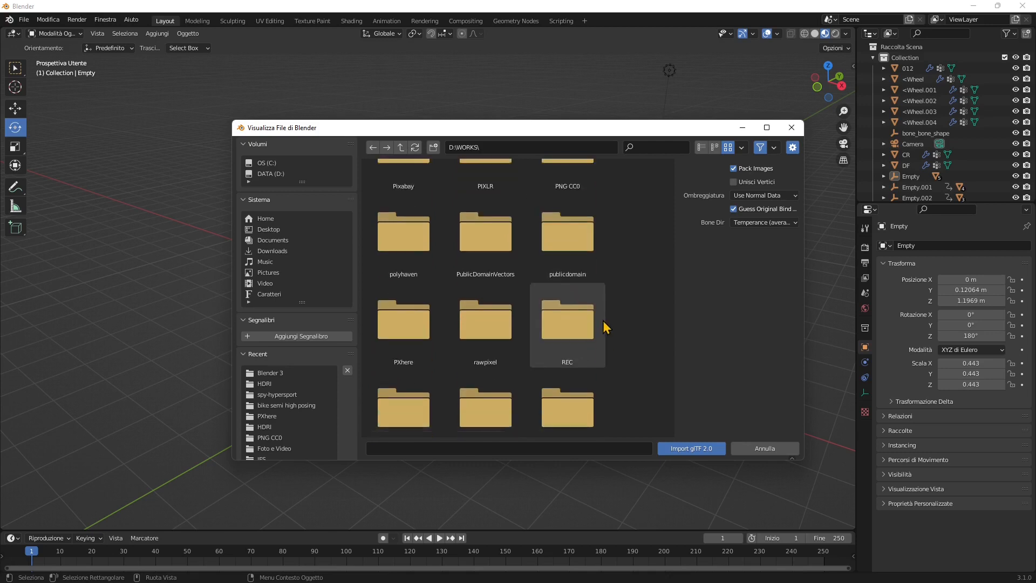
scroll(607, 329, "down", 3)
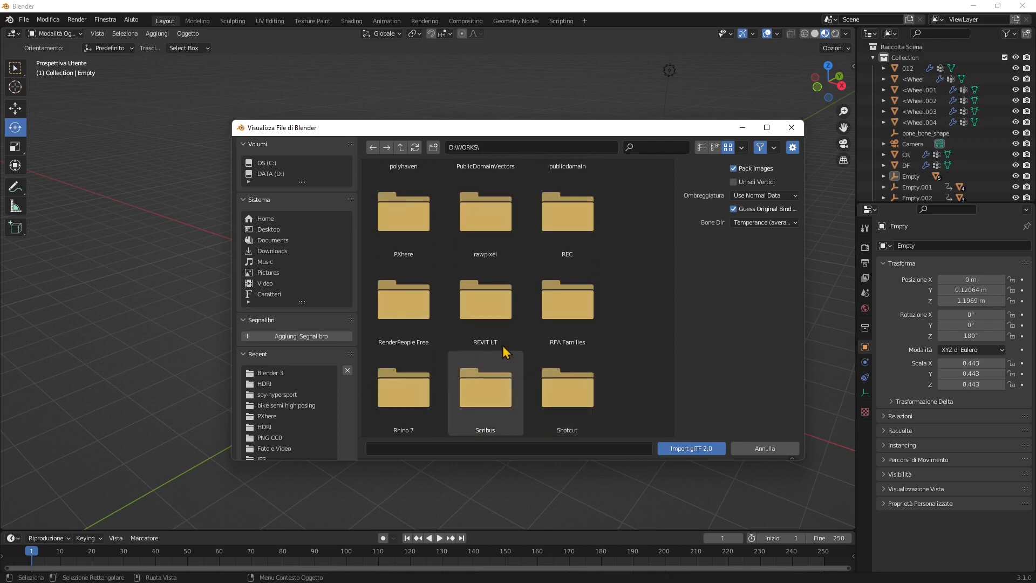
scroll(527, 351, "down", 3)
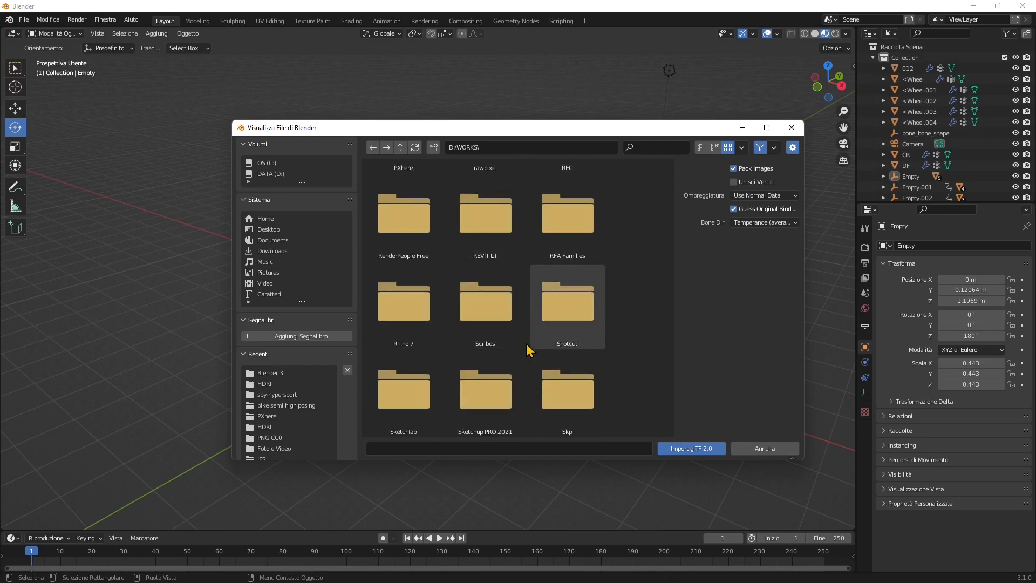
scroll(530, 350, "down", 2)
double_click(373, 353)
- Import scene.gltf from the spy-hypersport folder into the Lamborghini scene
scroll(485, 345, "down", 4)
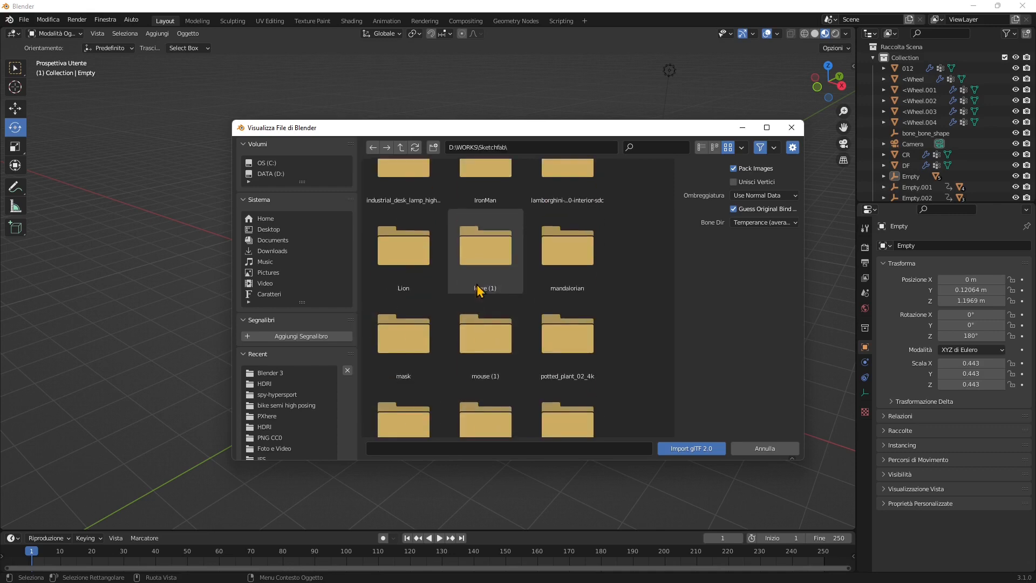
scroll(479, 294, "down", 2)
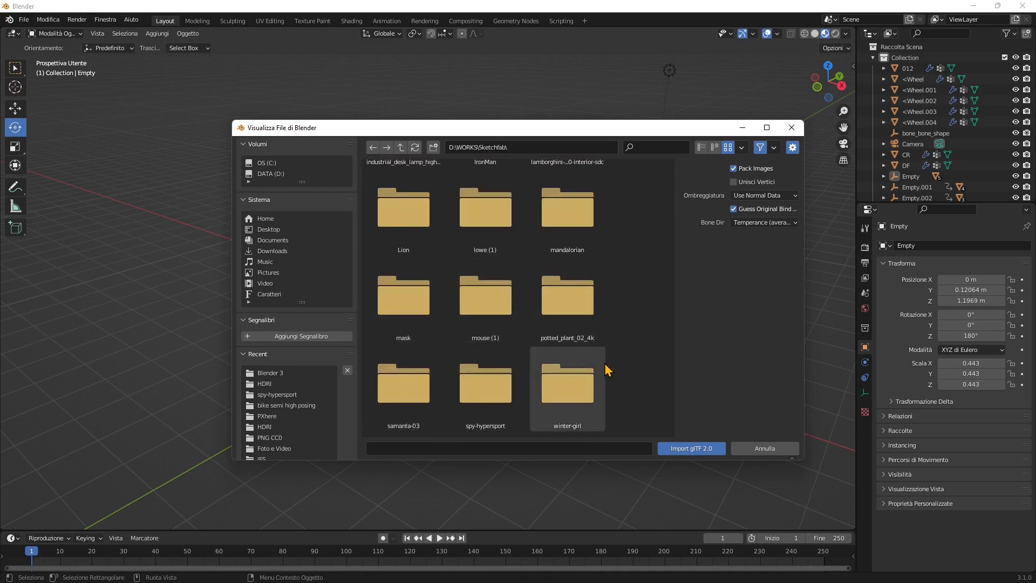
scroll(605, 369, "up", 4)
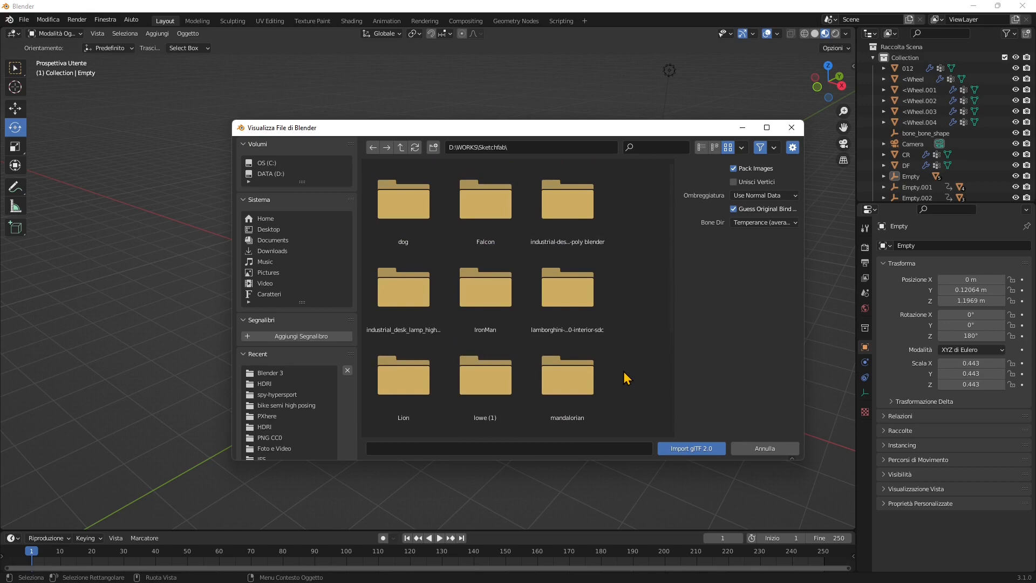
scroll(627, 377, "down", 4)
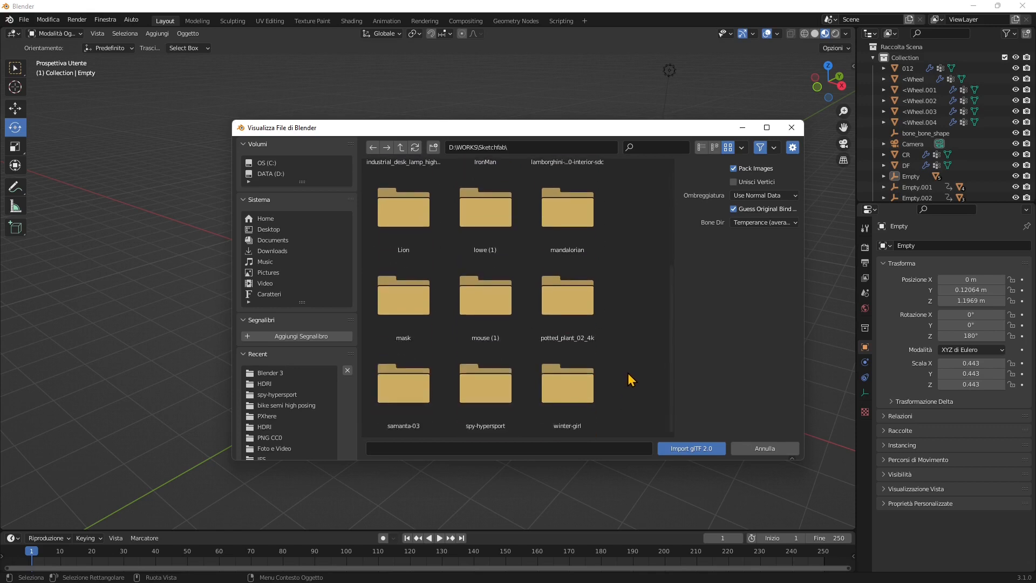
double_click(465, 397)
left_click(578, 235)
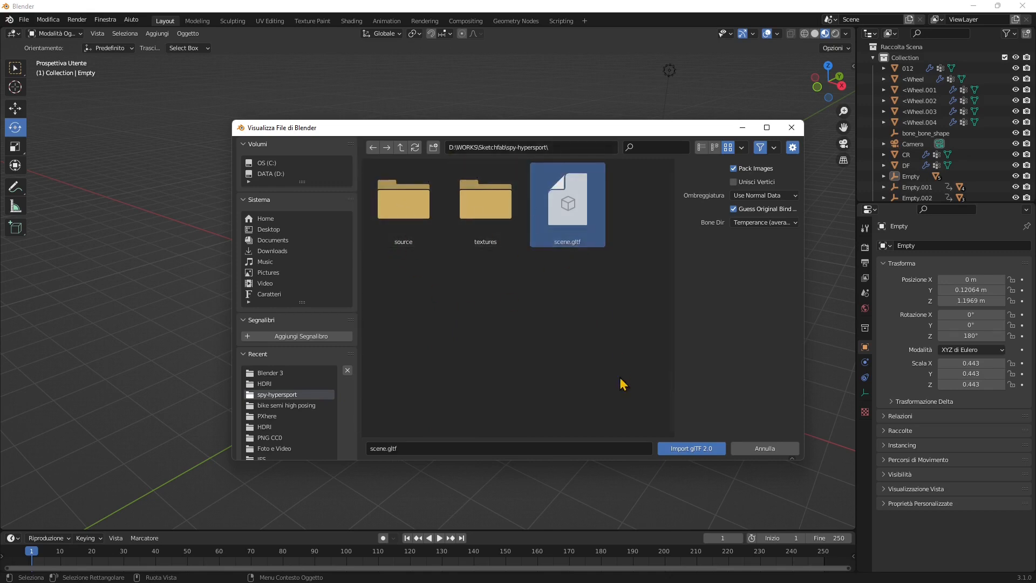
left_click(674, 451)
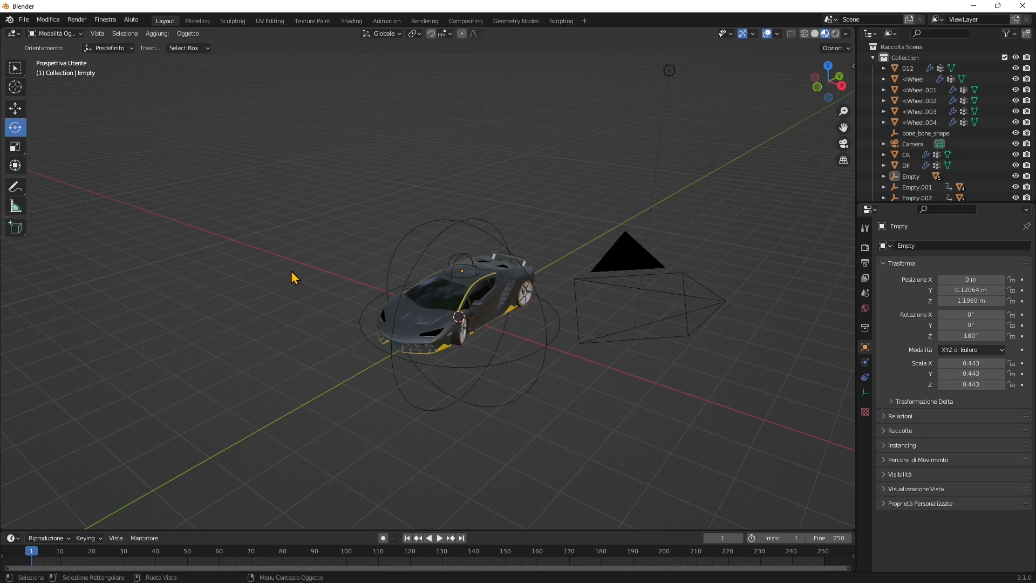
left_click(430, 360)
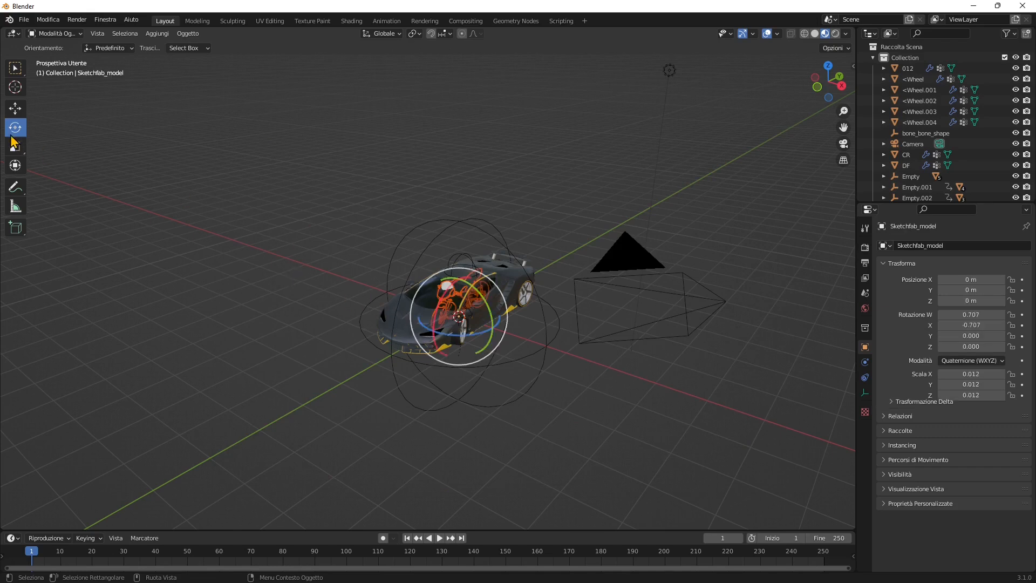
- Move the imported motorcycle out of the car and beside it, to about X -3.59 m, Y -1.65 m
left_click(15, 110)
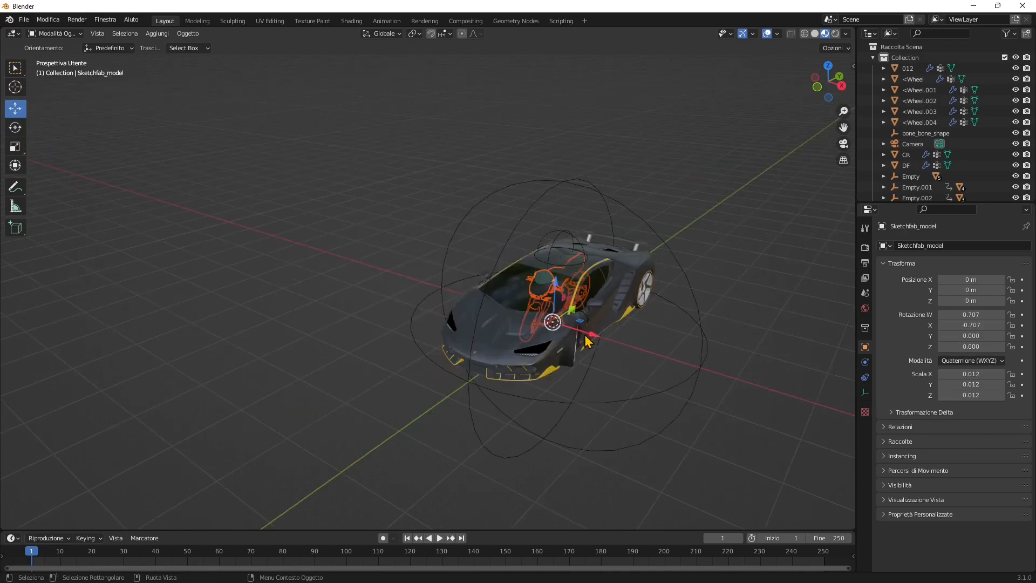
left_click_drag(587, 339, 411, 300)
middle_click_drag(413, 312, 503, 318)
scroll(385, 331, "up", 3)
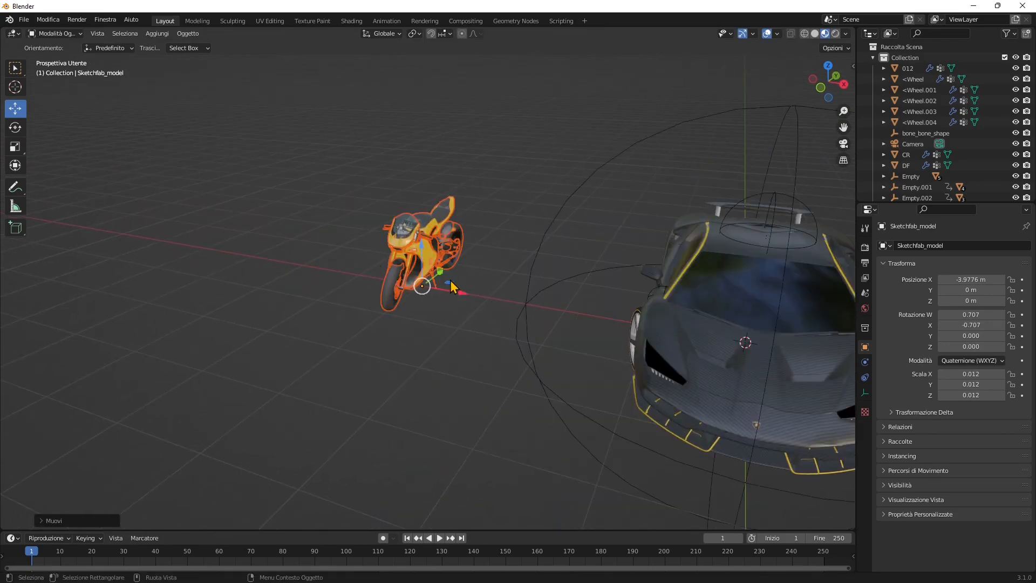
left_click_drag(449, 281, 416, 346)
middle_click_drag(427, 402, 407, 362)
- Rotate the motorcycle about its vertical axis to quaternion W 0.680, X -0.680, Y -0.195, Z 0.195, and deselect it
left_click(15, 128)
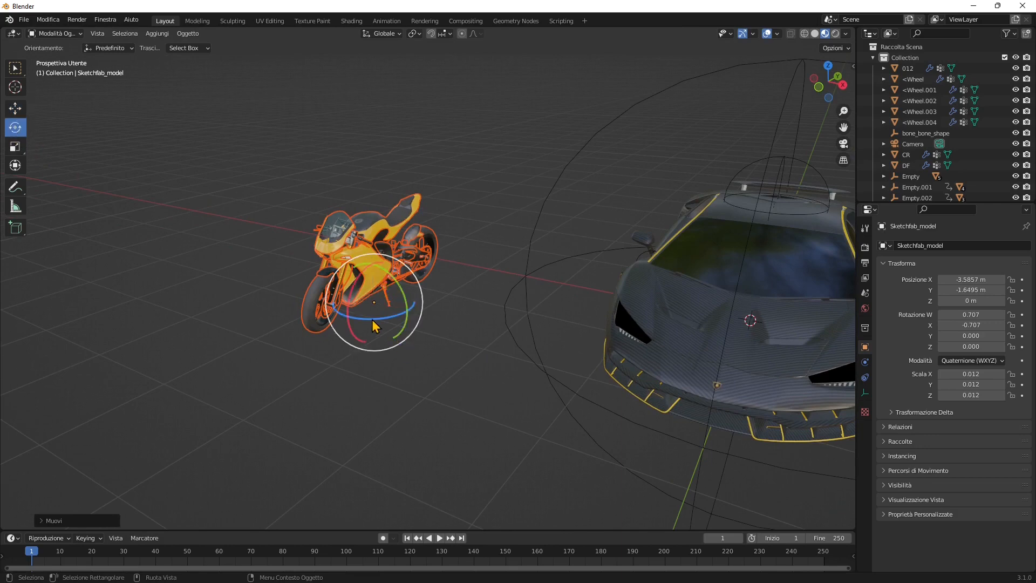
left_click_drag(399, 345, 442, 362)
left_click(442, 356)
scroll(319, 308, "down", 5)
middle_click_drag(467, 383, 458, 383)
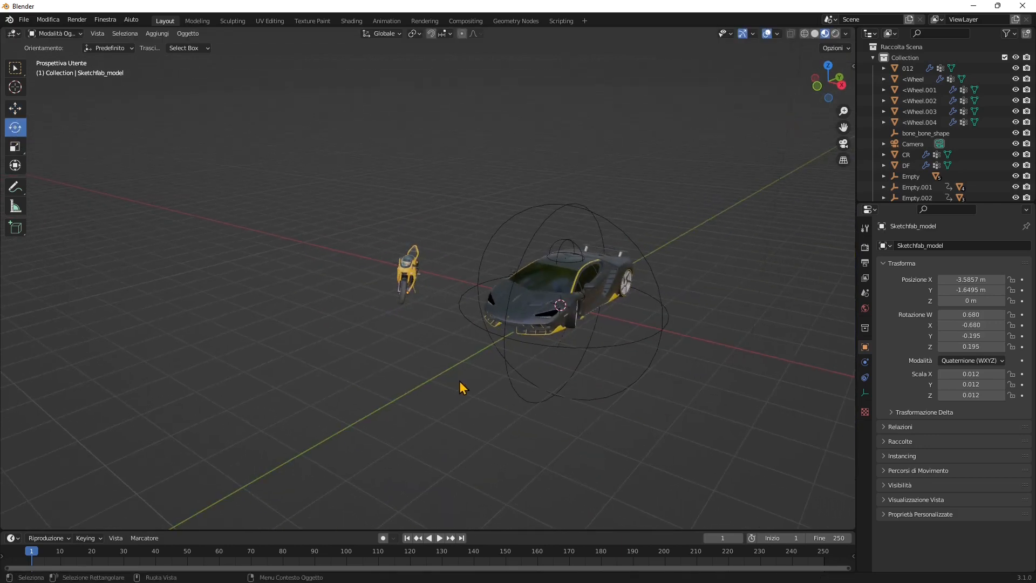
scroll(723, 345, "up", 2)
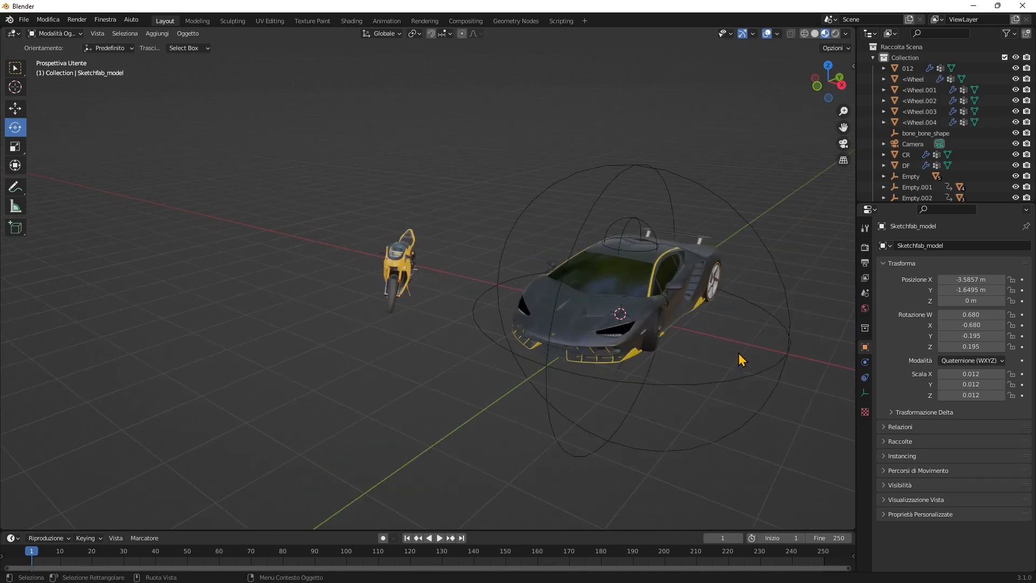
middle_click_drag(736, 359, 618, 331, "shift")
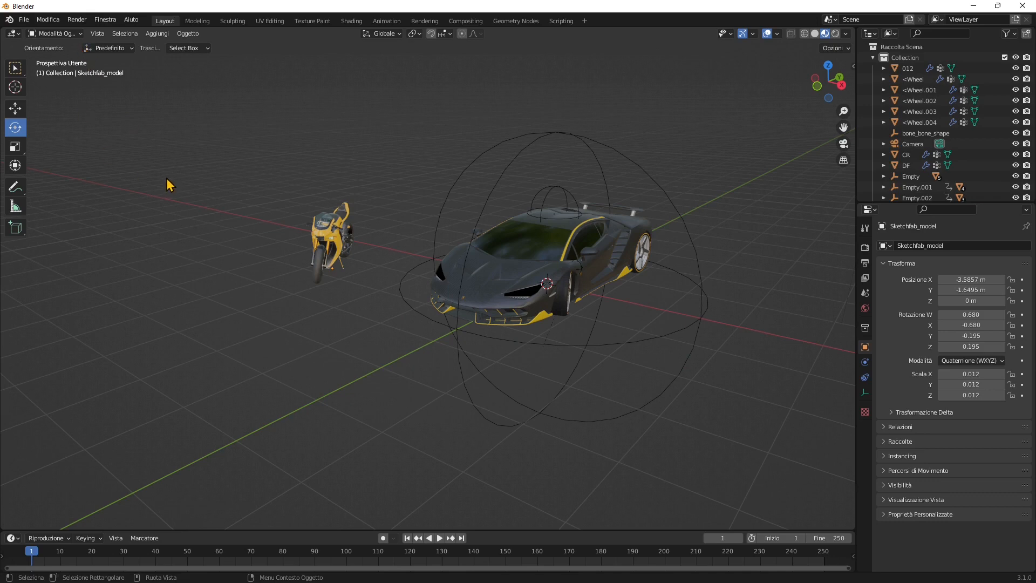
- Add a text object and move it in front of the car, to about X -1.27 m, Y -4.67 m
left_click(157, 33)
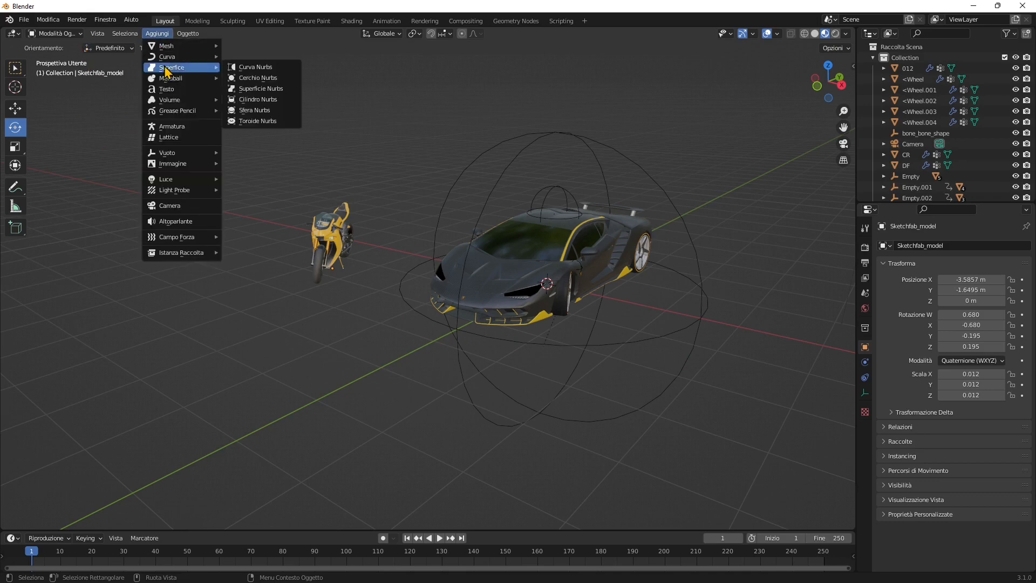
left_click(181, 90)
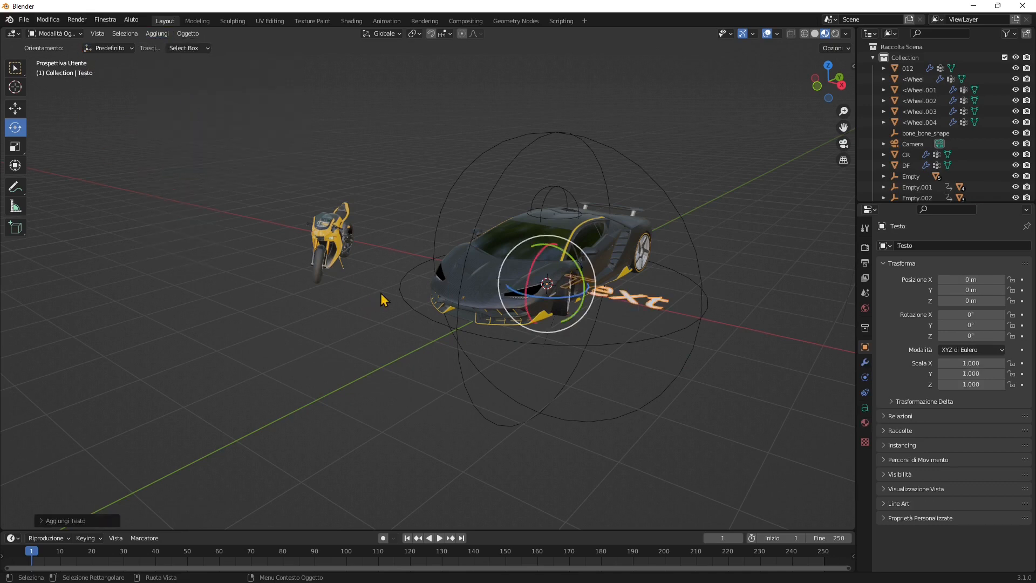
key("shift+space")
key("g")
middle_click_drag(642, 291, 621, 316)
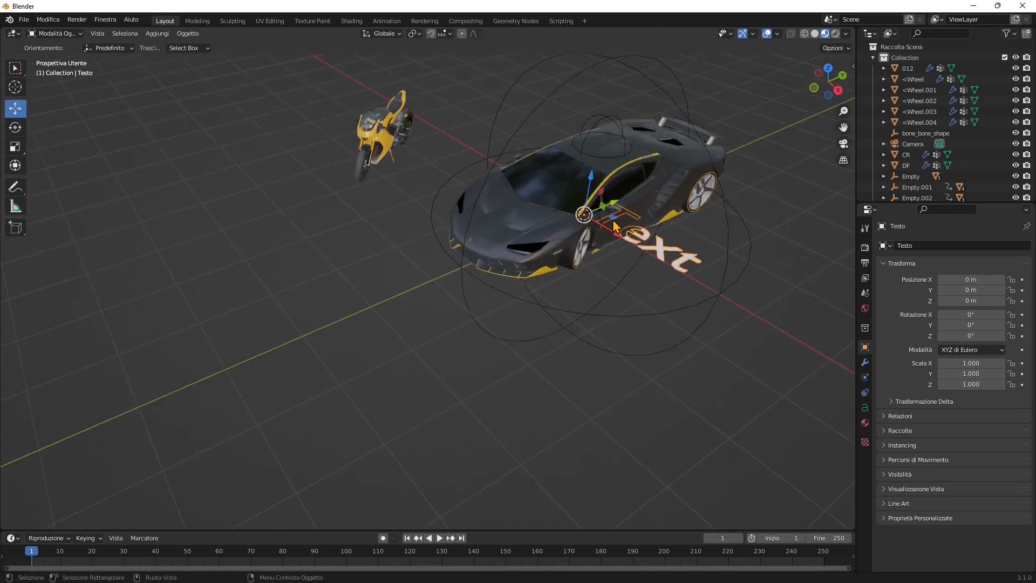
left_click_drag(613, 227, 350, 345)
middle_click_drag(351, 345, 452, 345)
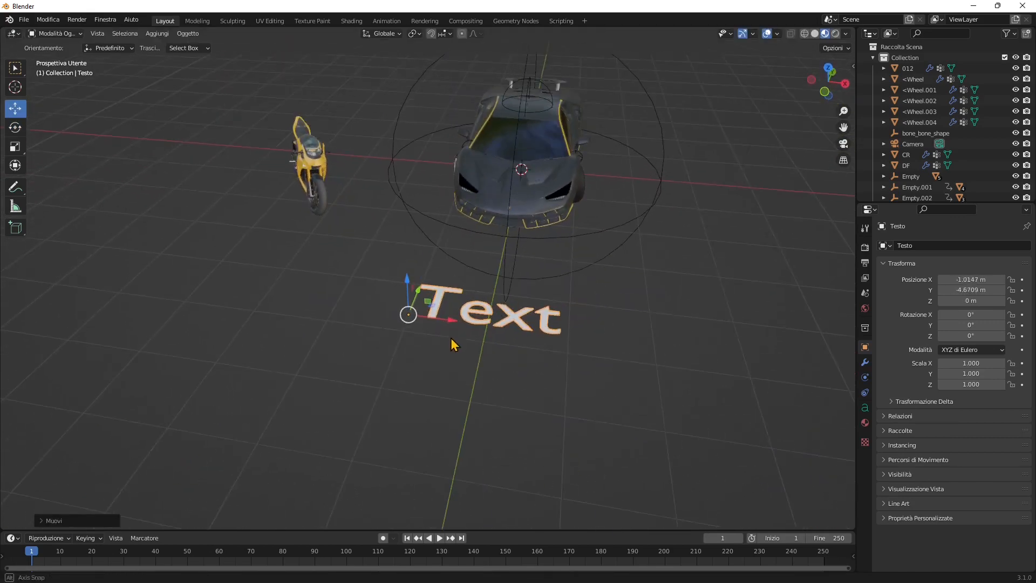
left_click_drag(451, 320, 435, 318)
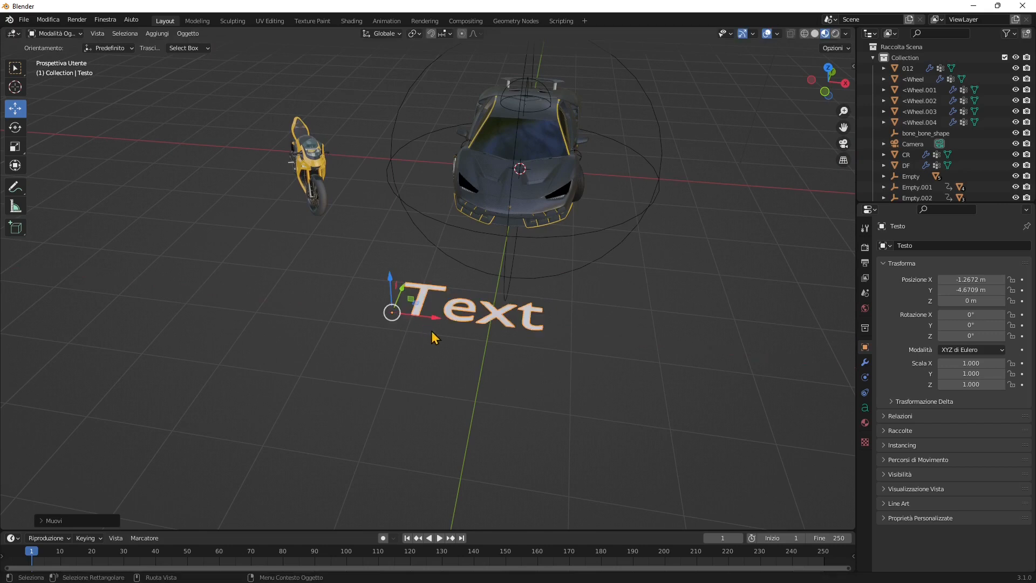
- Enter Edit Mode on the text object and set the interface language to English (English) in the preferences
left_click(51, 33)
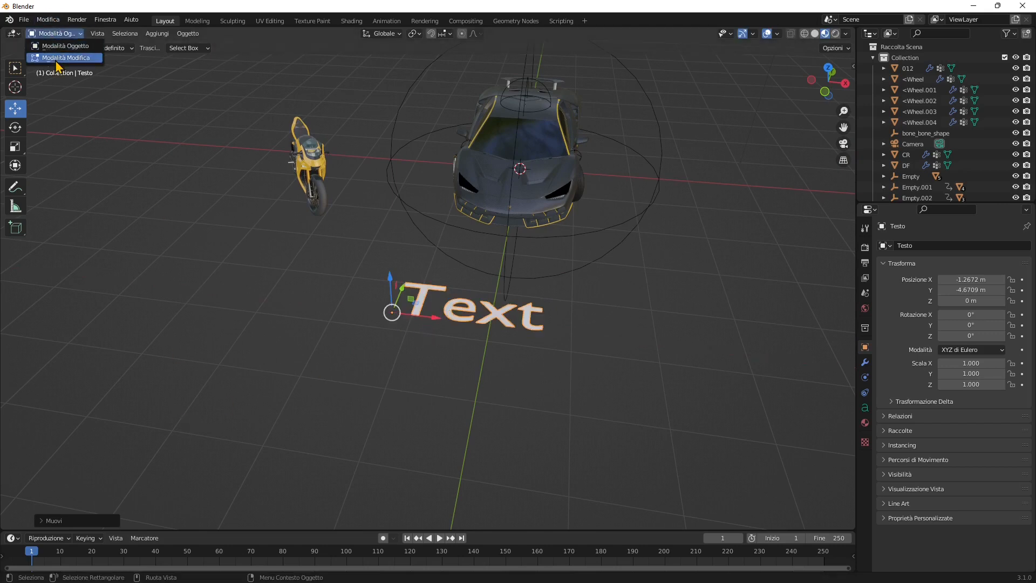
left_click(56, 59)
left_click(48, 20)
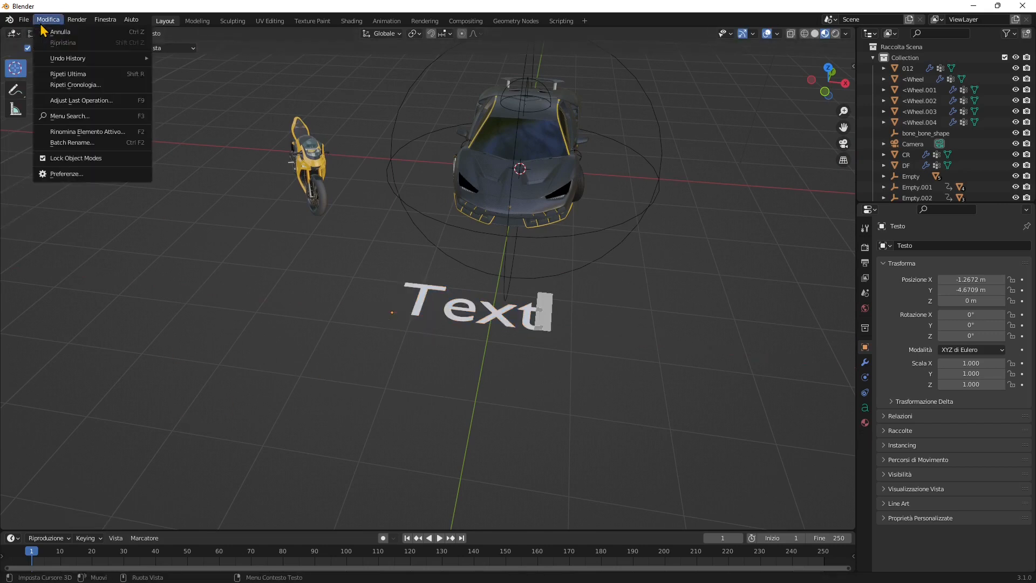
left_click(64, 173)
left_click(235, 268)
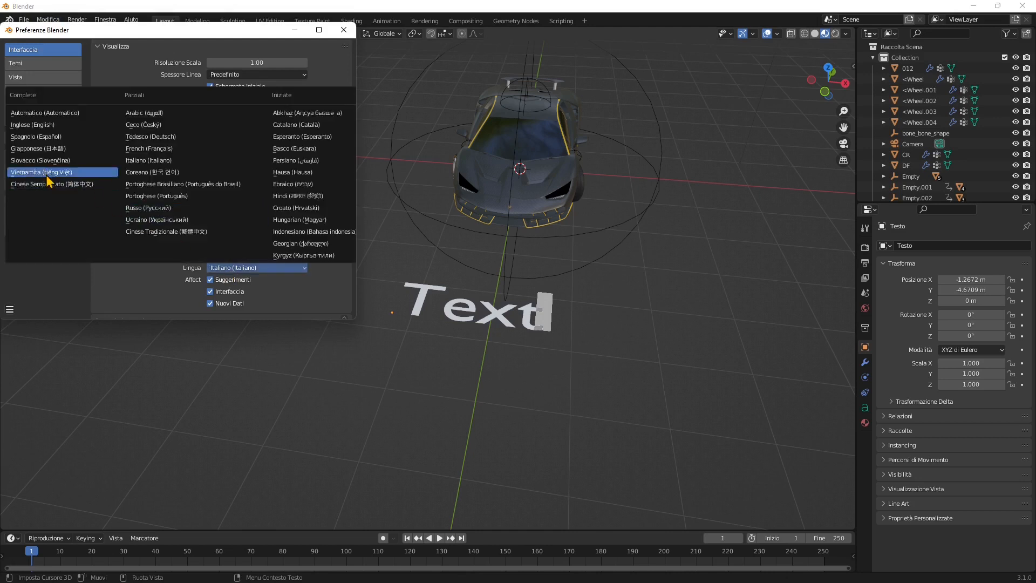
left_click(35, 125)
left_click(343, 31)
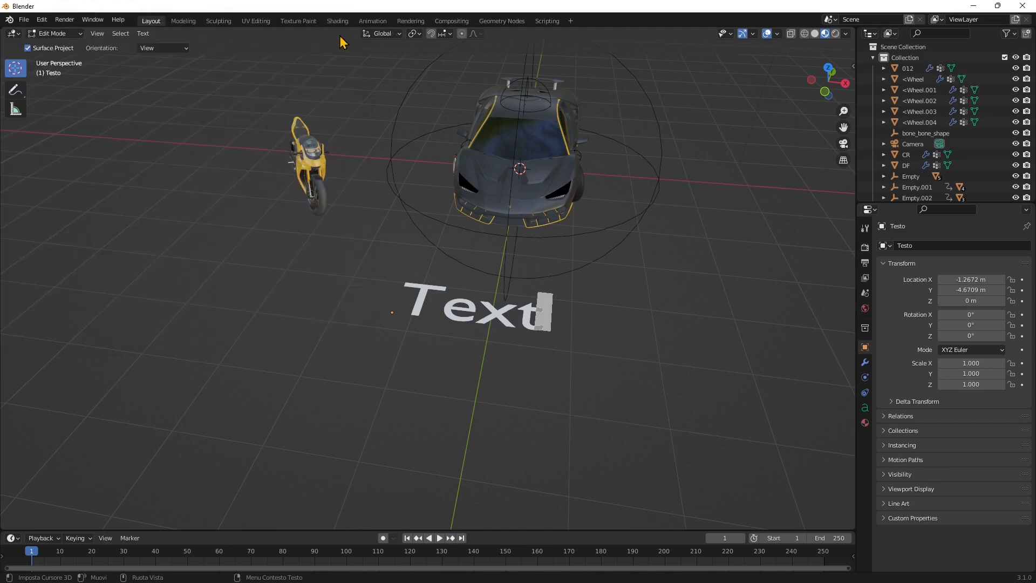
- Replace the default wording of the text object with BLENDER
key("BackSpace")
key("BackSpace")
key("BackSpace")
key("BackSpace")
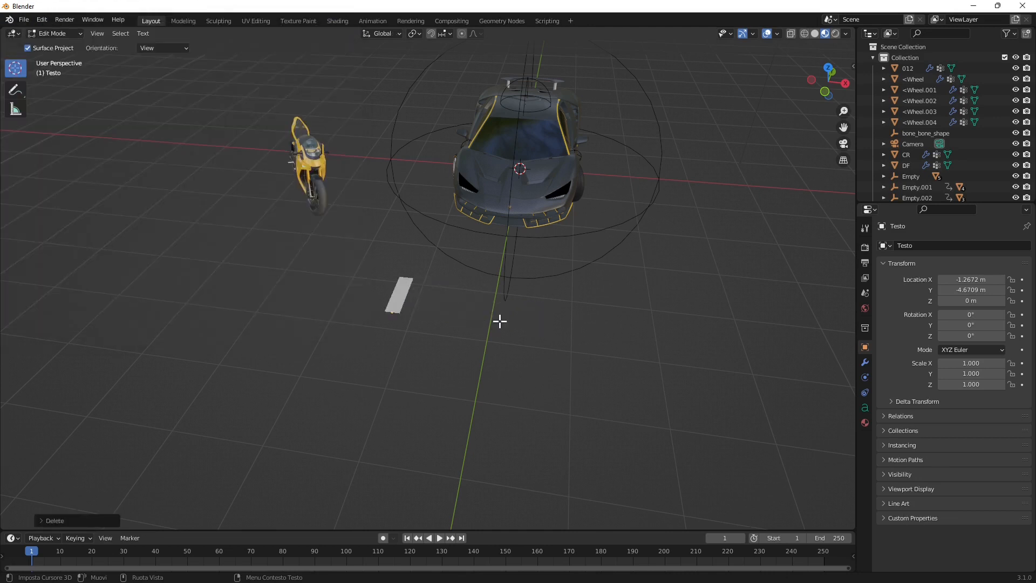
type("BLENDER")
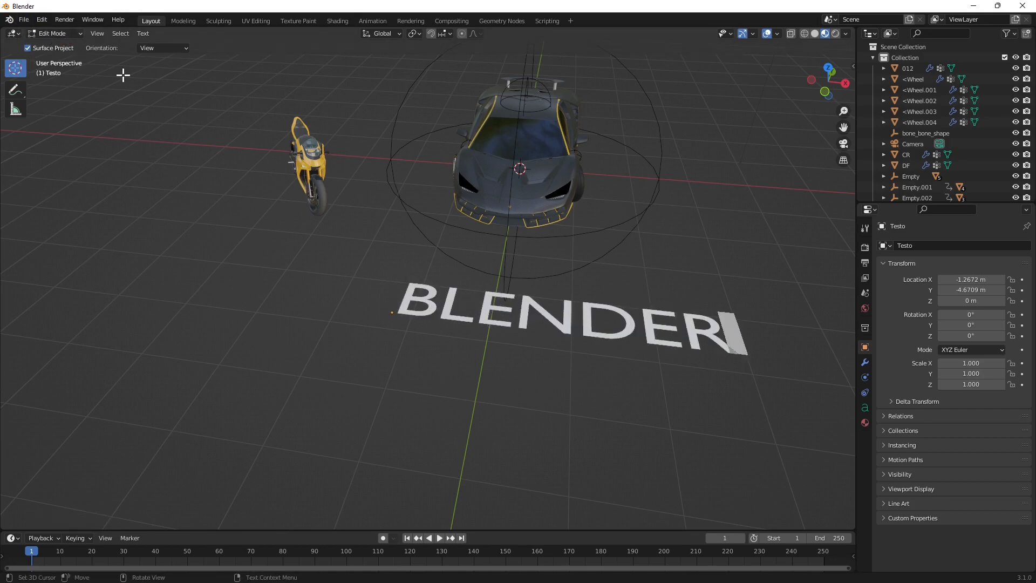
- Return the text to Object Mode and move it along the X axis to about X -2.17 m
left_click(53, 33)
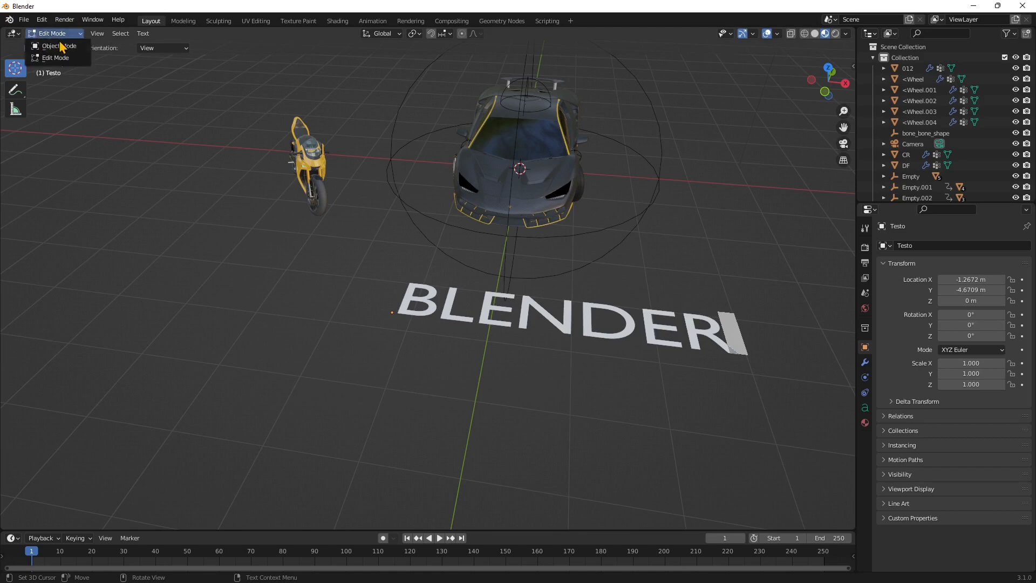
left_click(54, 47)
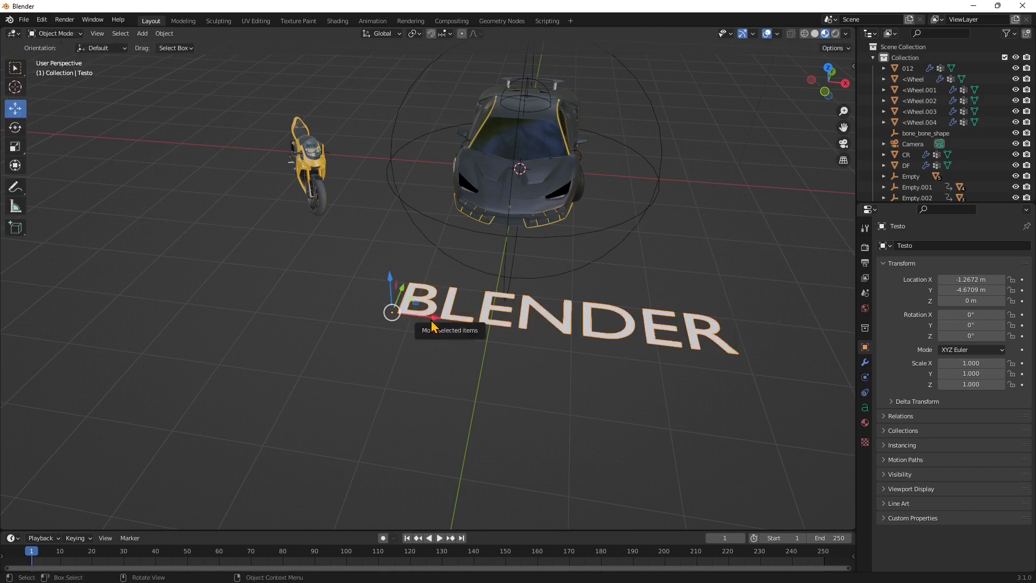
left_click_drag(432, 317, 351, 297)
middle_click_drag(689, 412, 645, 394)
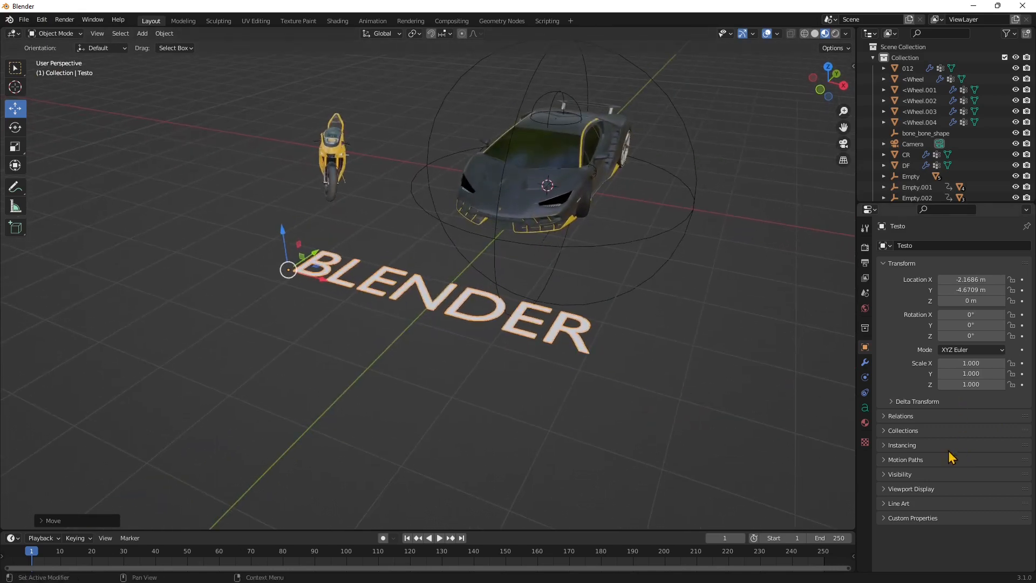
- Give the BLENDER text an extrusion of 0.01 m and a round bevel depth of 0.1 m
left_click(865, 408)
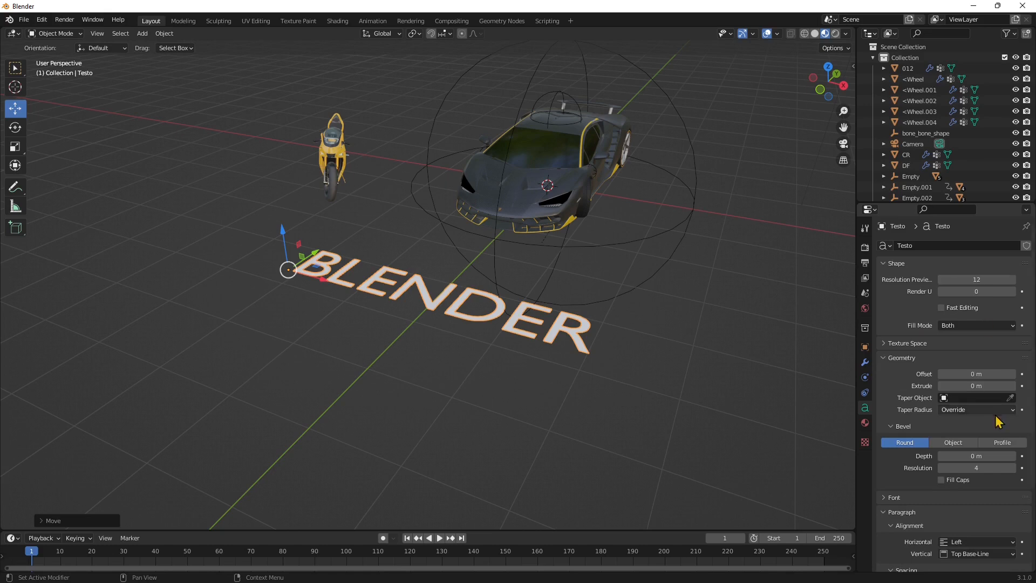
left_click_drag(975, 385, 976, 385)
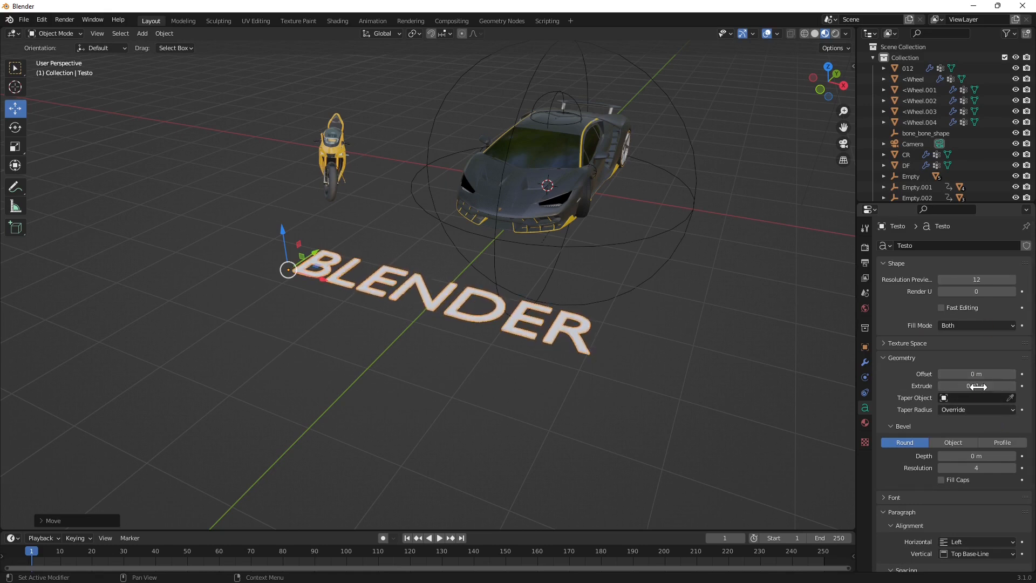
left_click_drag(982, 457, 982, 457)
left_click(982, 456)
type("0.1")
key("Return")
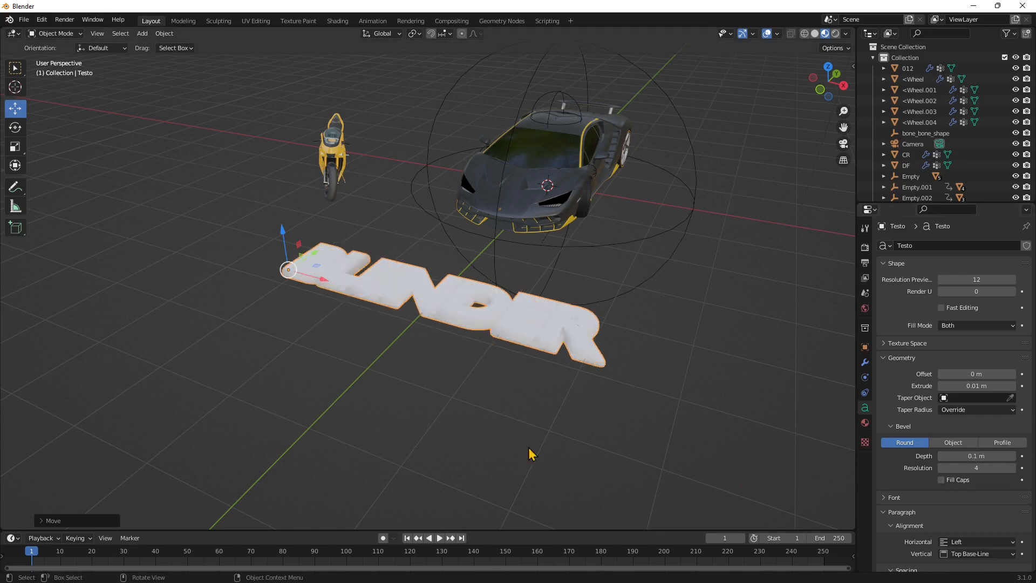
- Reduce the text's bevel depth to 0.001 m so the letters stay separate
scroll(534, 453, "up", 4)
left_click(975, 457)
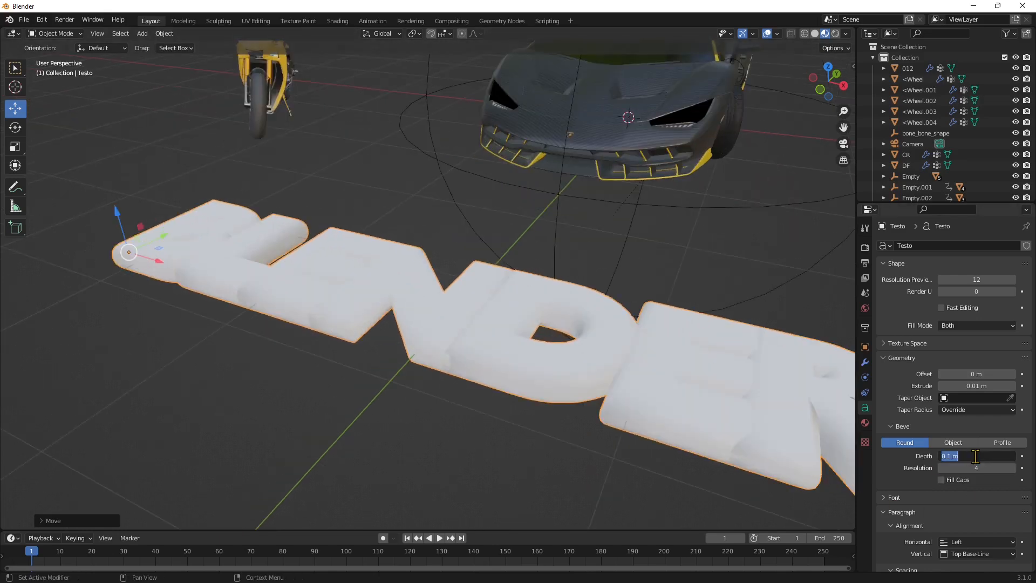
type("5")
key("Return")
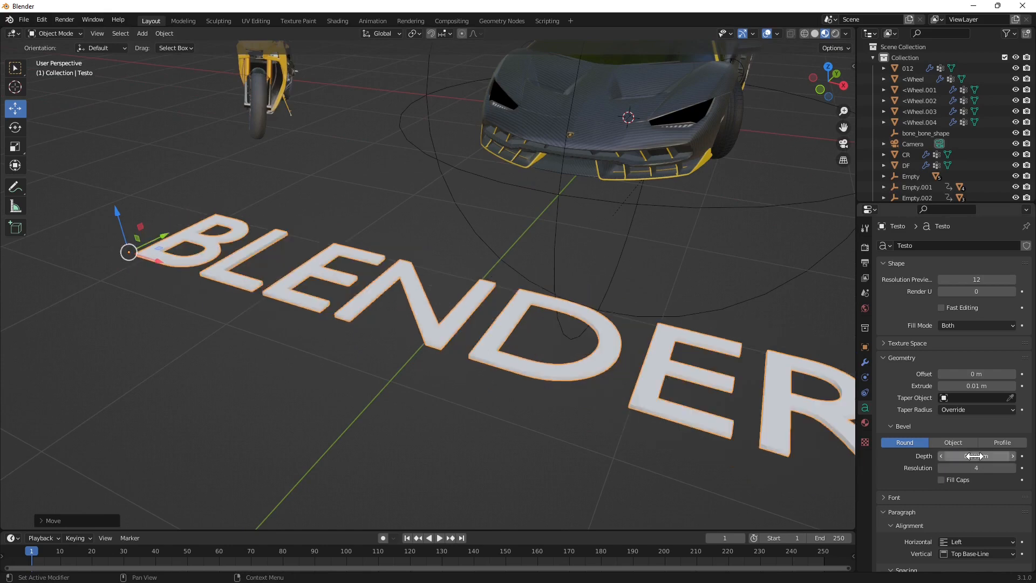
scroll(276, 346, "down", 3)
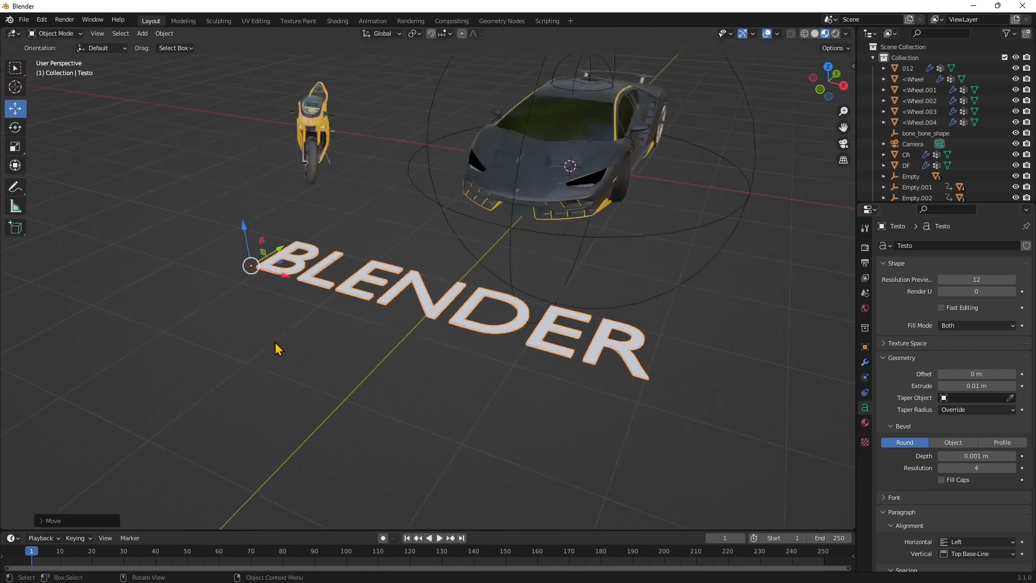
scroll(399, 332, "up", 2)
middle_click_drag(452, 356, 442, 346)
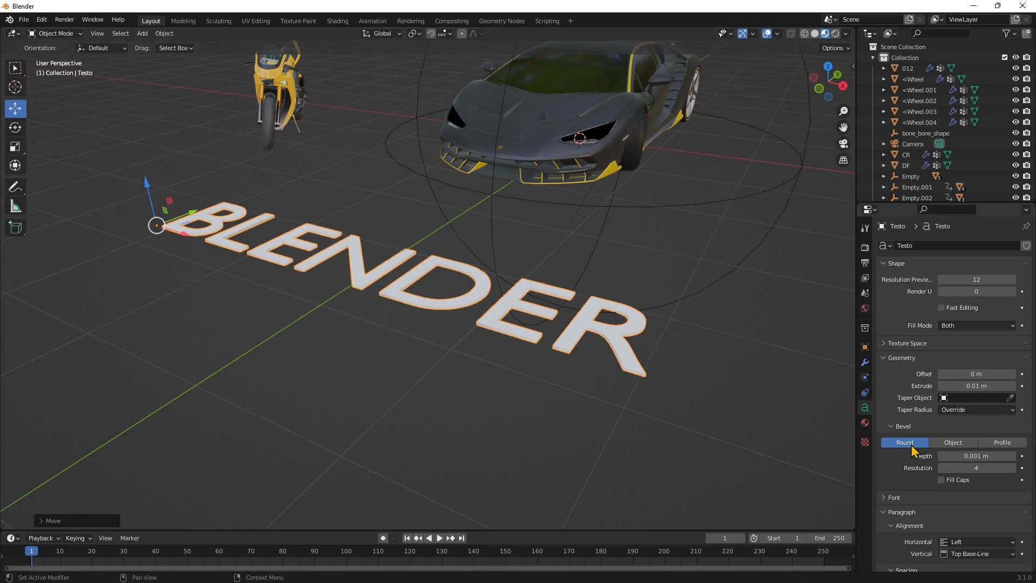
- Create a new material on the text with a fully saturated, full-brightness orange emission colour and raise its emission strength
left_click(865, 423)
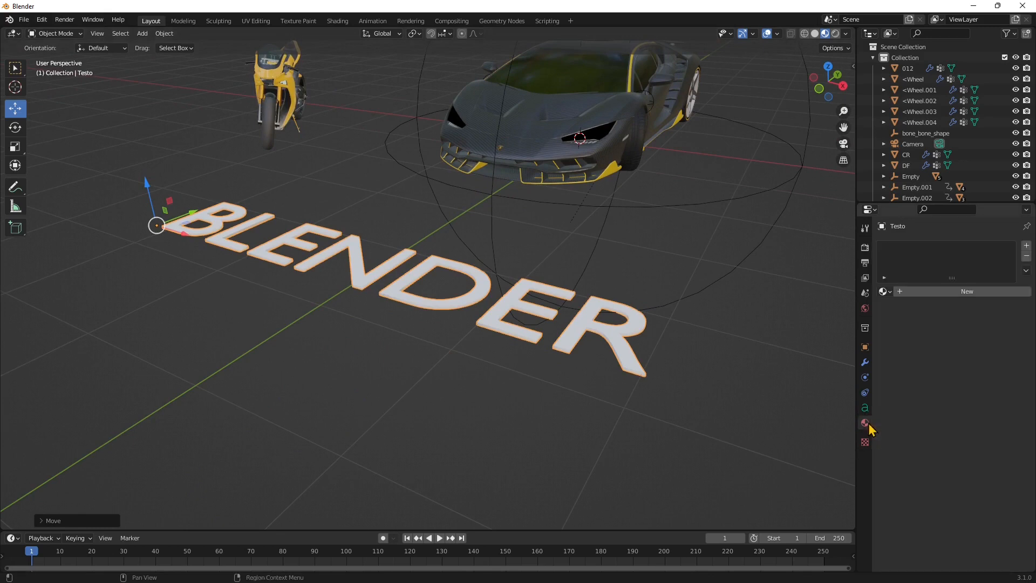
left_click(964, 291)
scroll(929, 452, "down", 3)
scroll(929, 453, "down", 1)
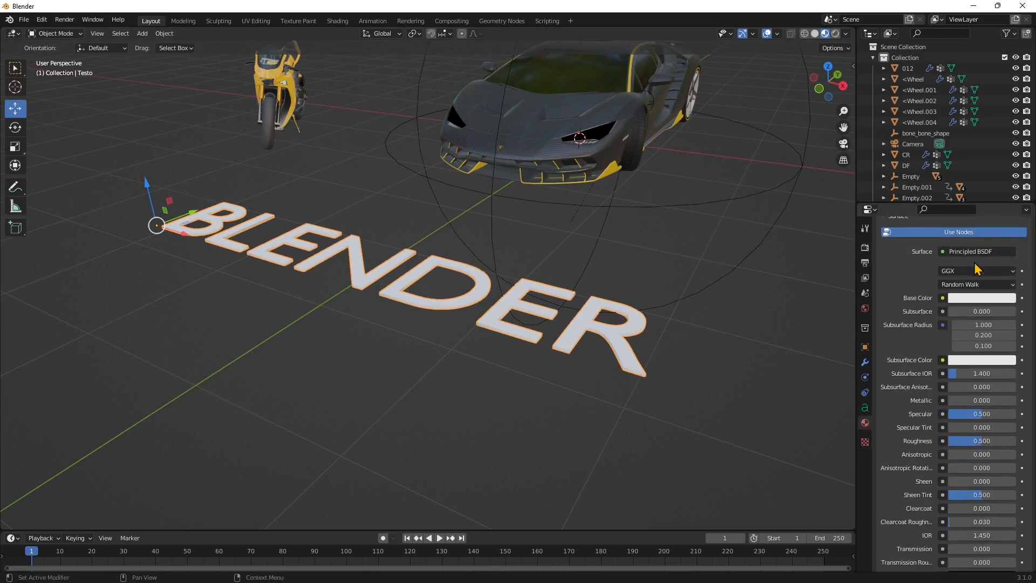
scroll(952, 440, "down", 7)
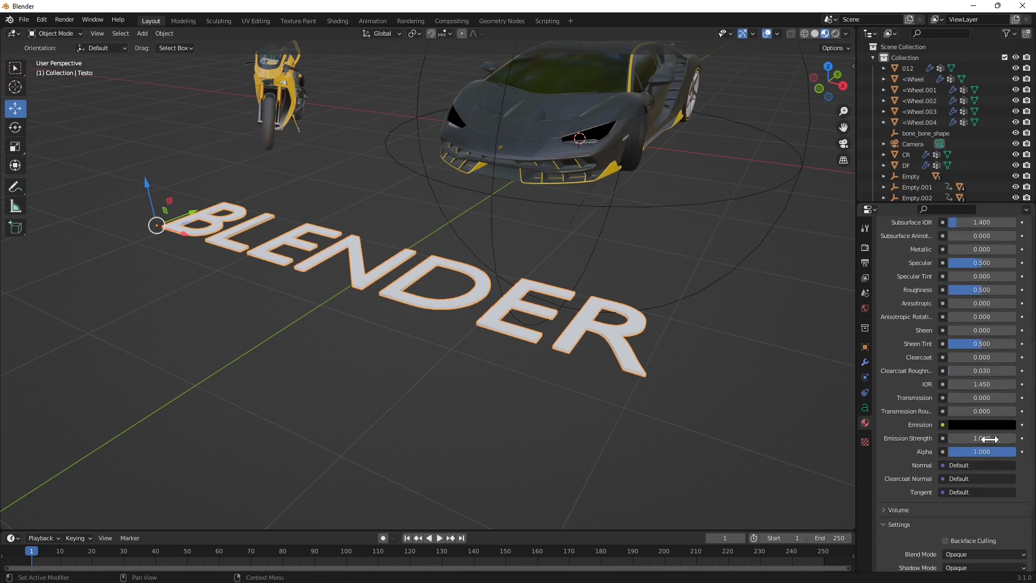
left_click(963, 426)
left_click_drag(1007, 348, 1007, 270)
left_click_drag(955, 322, 937, 343)
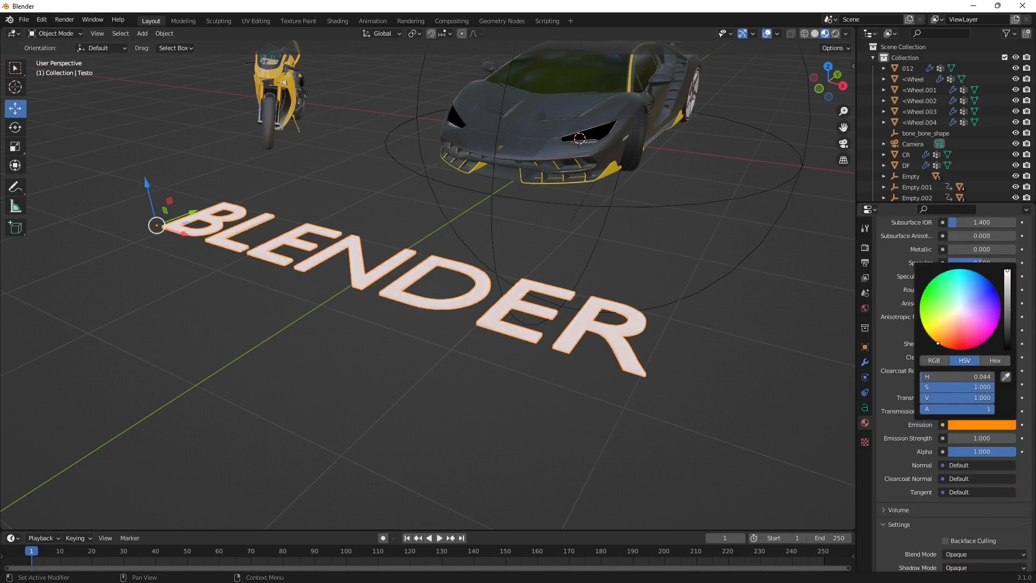
left_click(964, 427)
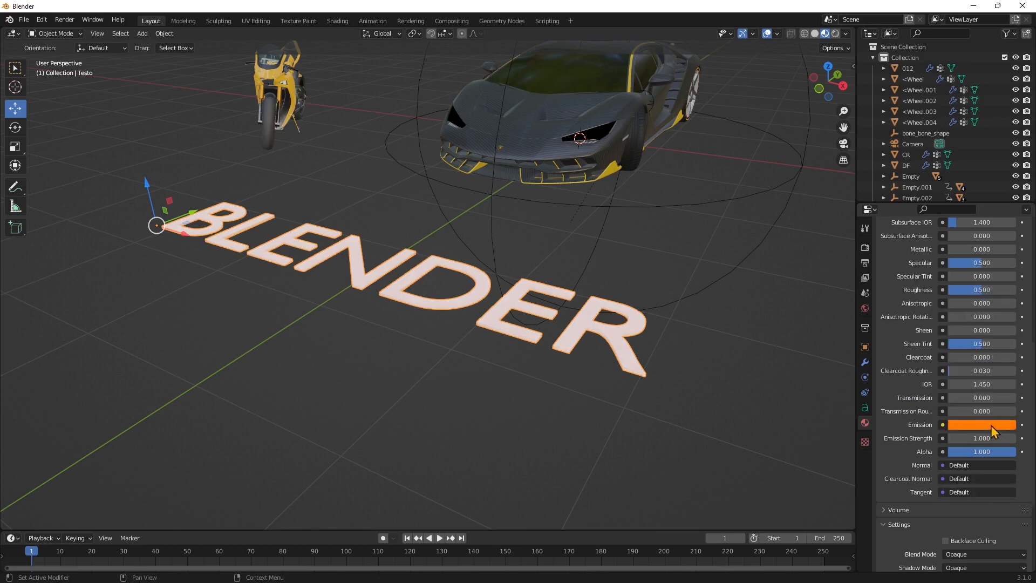
left_click_drag(991, 439, 970, 441)
- Add a plane mesh to the scene at the 3D cursor under the car
left_click(142, 33)
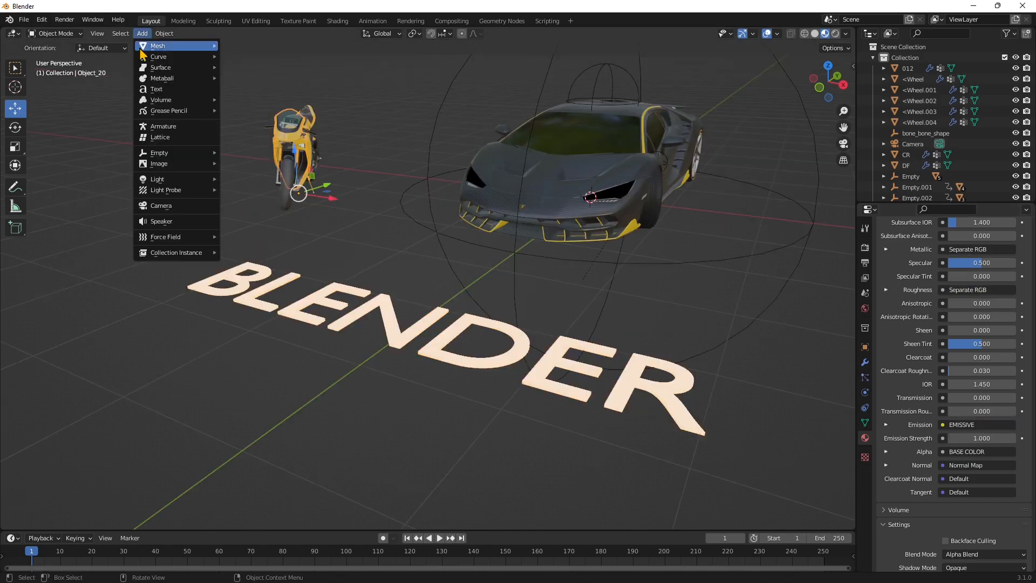
mouse_move(178, 46)
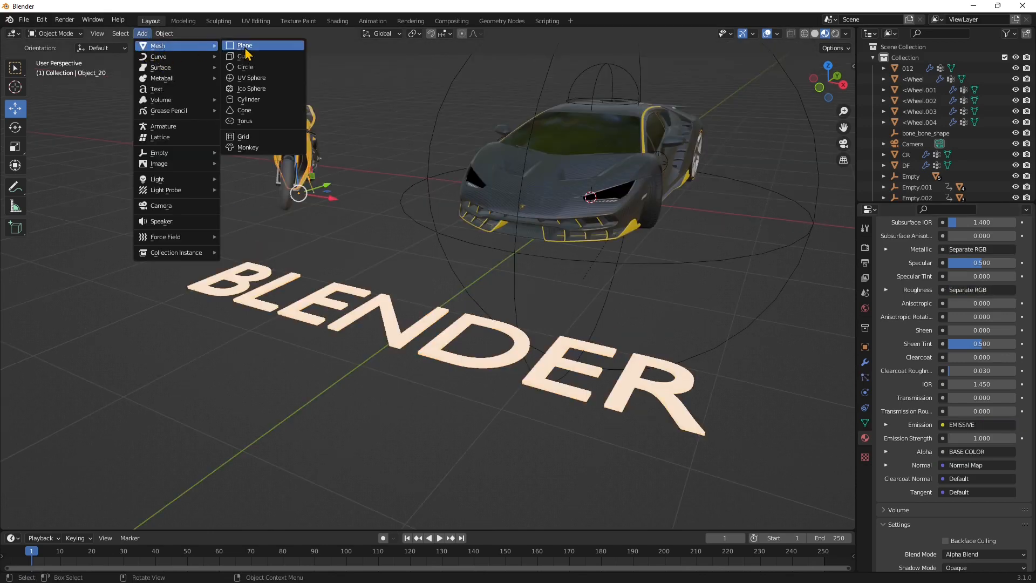
left_click(244, 46)
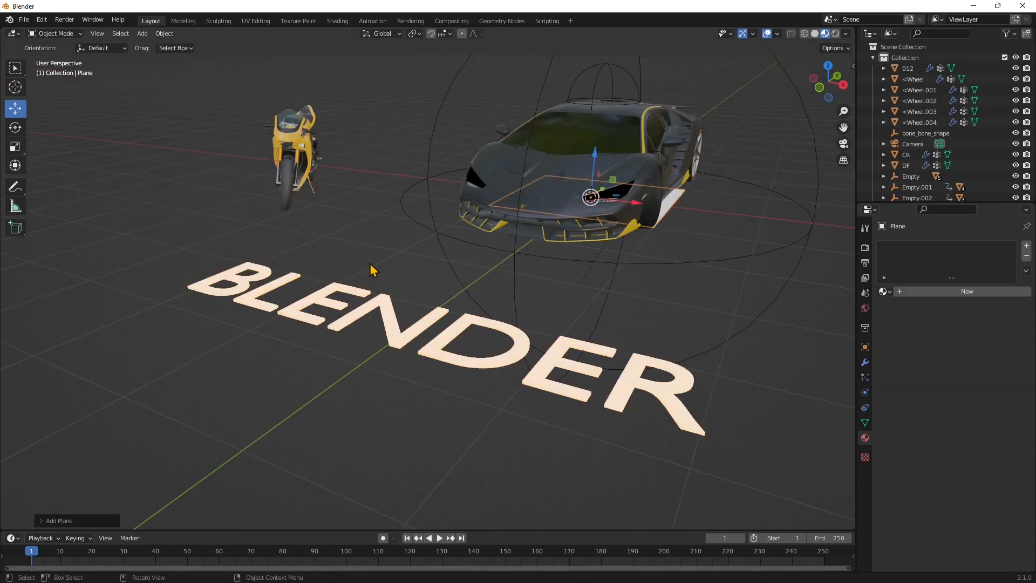
- Scale the plane along X and Y into a large floor extending under the car, the motorcycle and the text
middle_click_drag(590, 281, 657, 233)
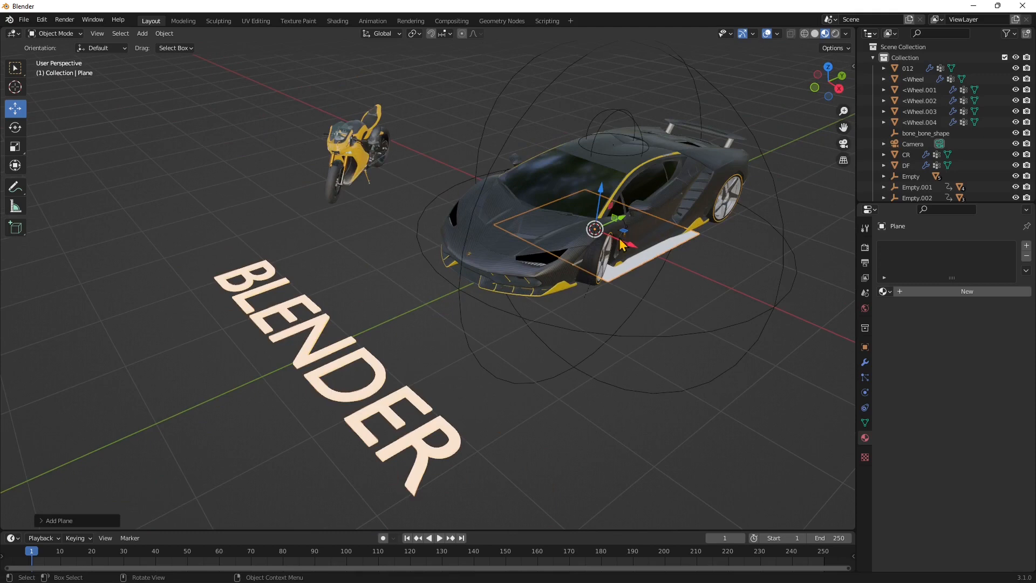
left_click(15, 147)
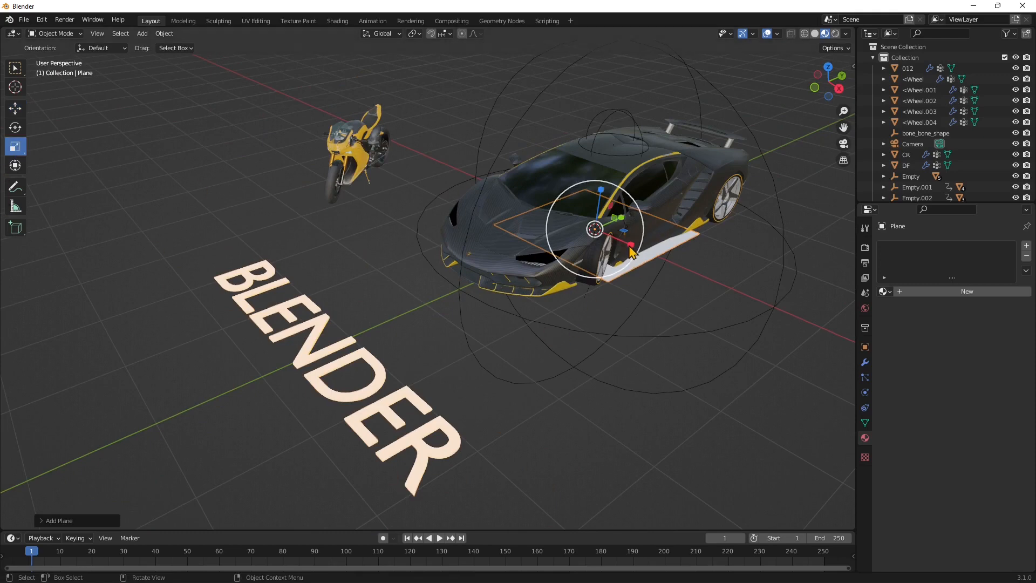
left_click_drag(621, 217, 370, 235)
scroll(370, 235, "down", 2)
mouse_move(576, 274)
left_mouse_down()
mouse_move(599, 285)
mouse_move(584, 278)
left_mouse_up()
left_click_drag(571, 238, 587, 272)
middle_click_drag(435, 343, 471, 280)
scroll(500, 304, "up", 3)
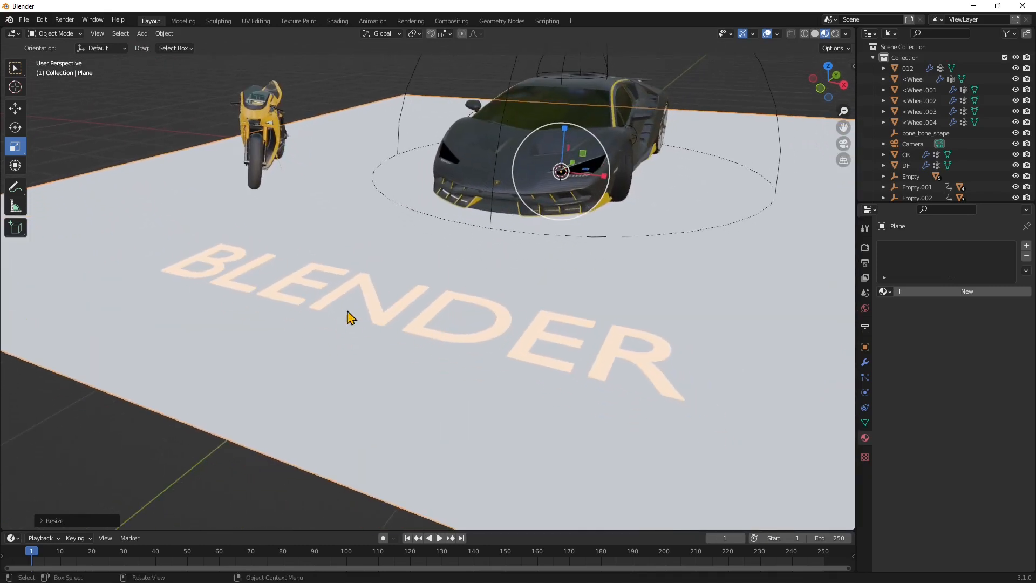
- Select the BLENDER text and raise it slightly along the Z axis above the floor plane
left_click(343, 297)
left_click(12, 110)
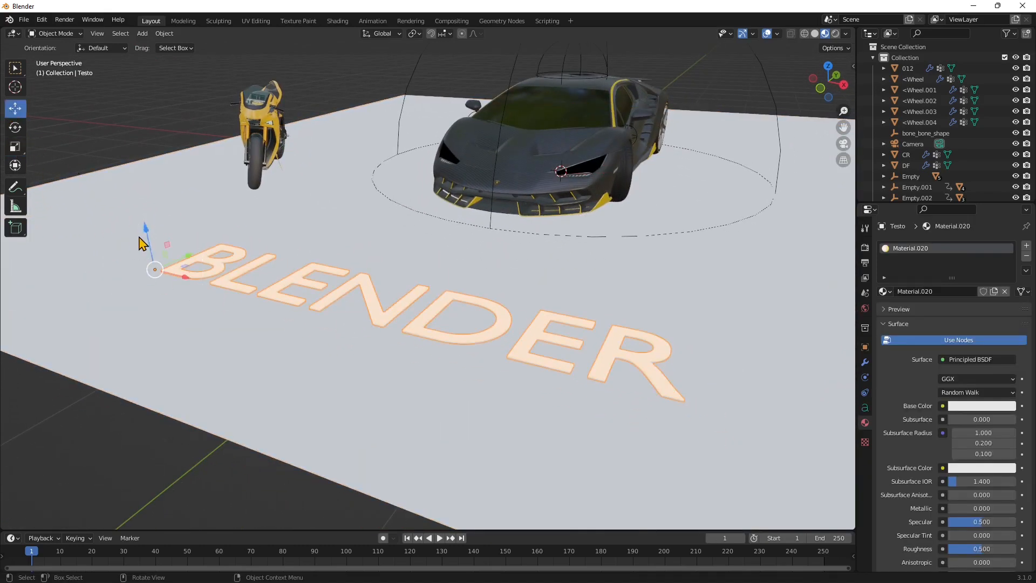
left_click_drag(148, 232, 147, 223)
scroll(347, 294, "up", 2)
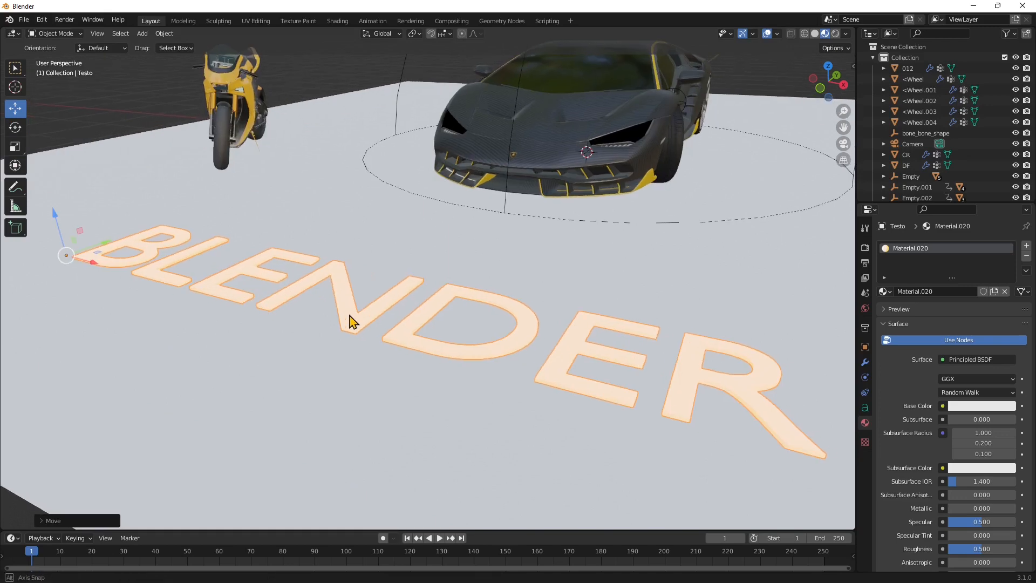
scroll(351, 302, "down", 2)
middle_click_drag(428, 297, 423, 290)
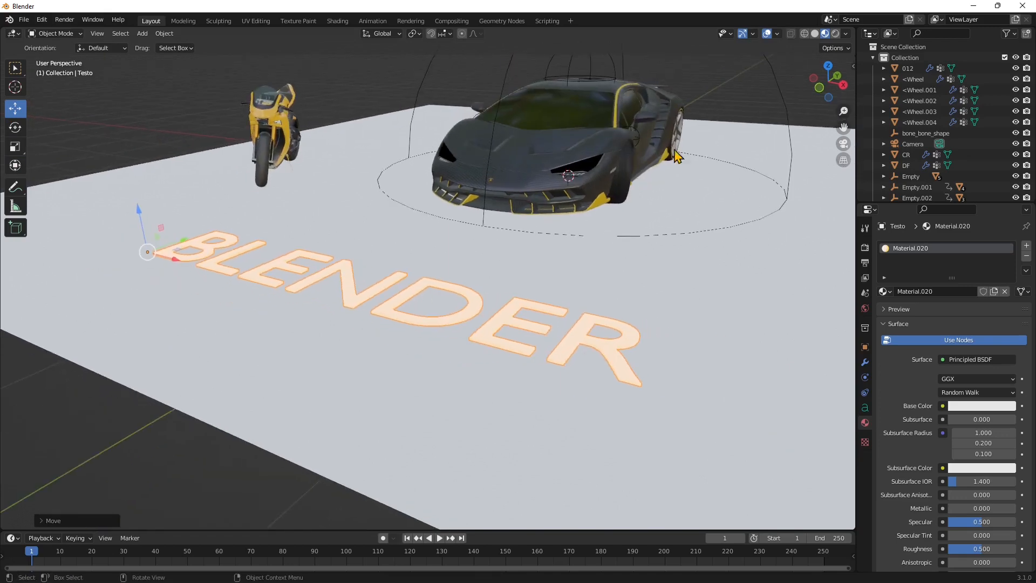
- Switch the viewport to Rendered shading and disable Scene World so an HDRI lights the view
left_click(835, 33)
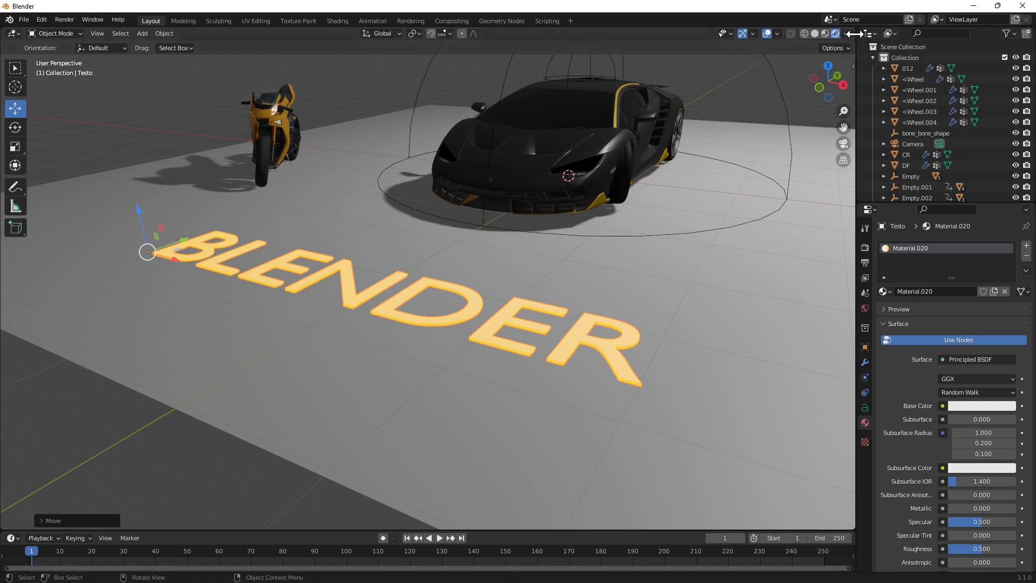
left_click(845, 34)
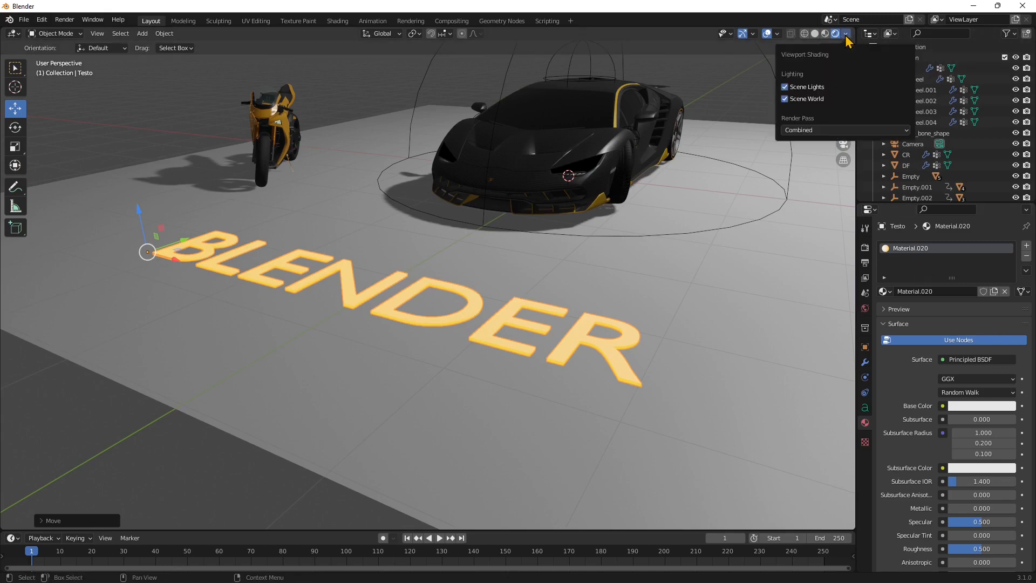
left_click(805, 100)
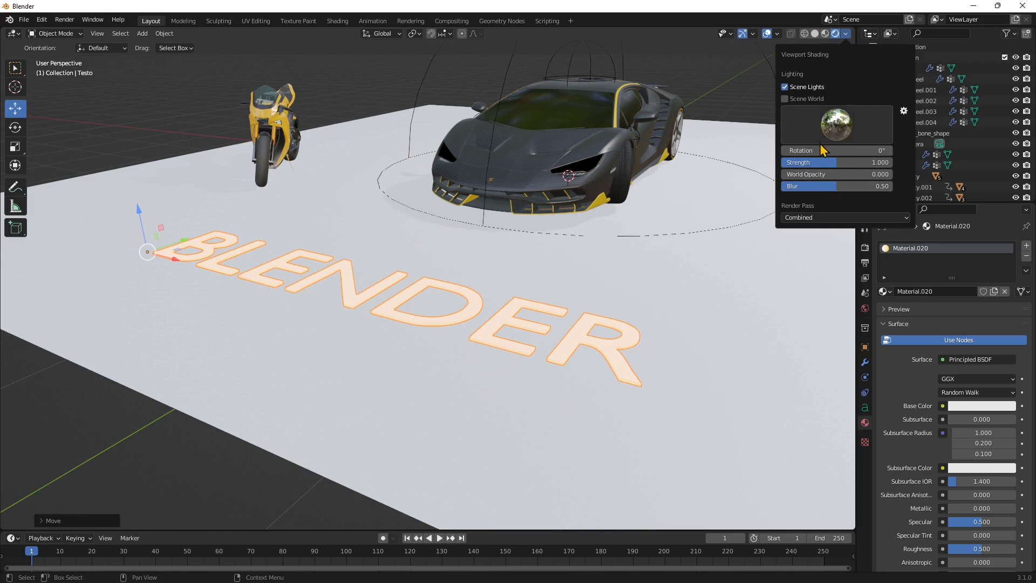
left_click(845, 34)
left_click(795, 101)
left_click(795, 100)
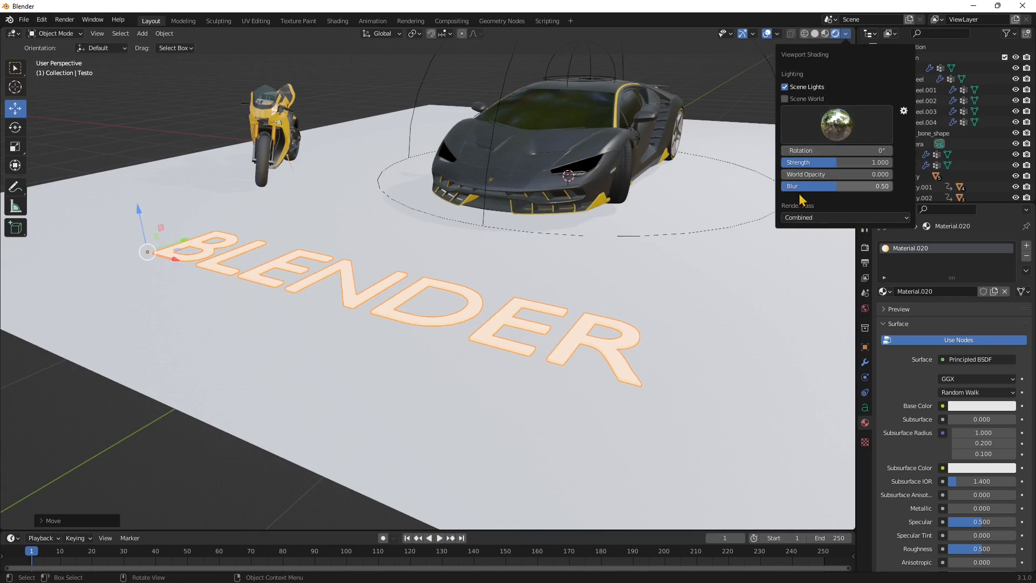
- Set the viewport HDRI's world opacity to about 0.48, lower its blur, and view the scene from several angles
left_click_drag(789, 175, 882, 175)
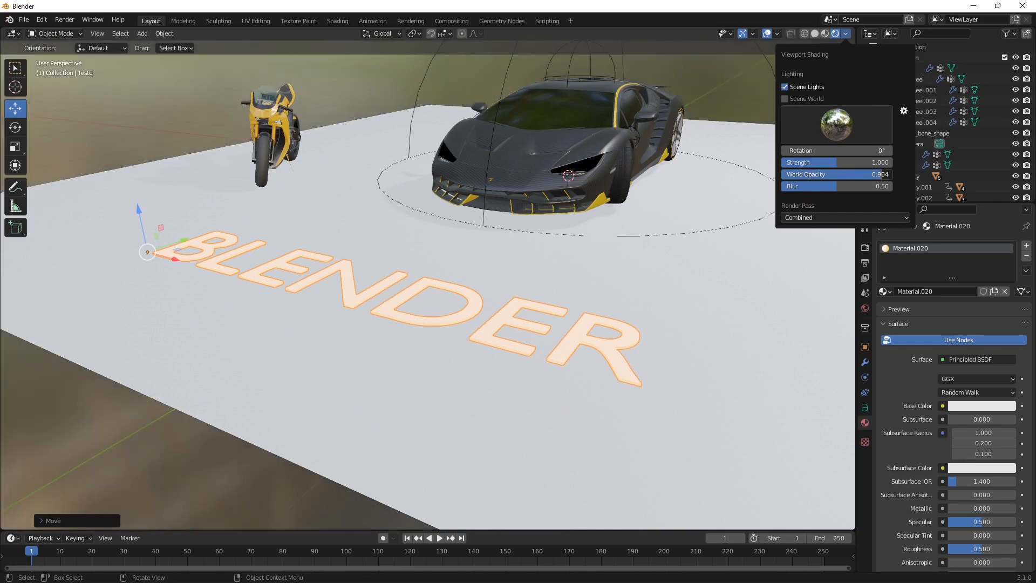
mouse_move(566, 293)
middle_mouse_down()
mouse_move(539, 275)
mouse_move(542, 286)
mouse_move(657, 285)
mouse_move(571, 297)
middle_mouse_up()
left_click(845, 34)
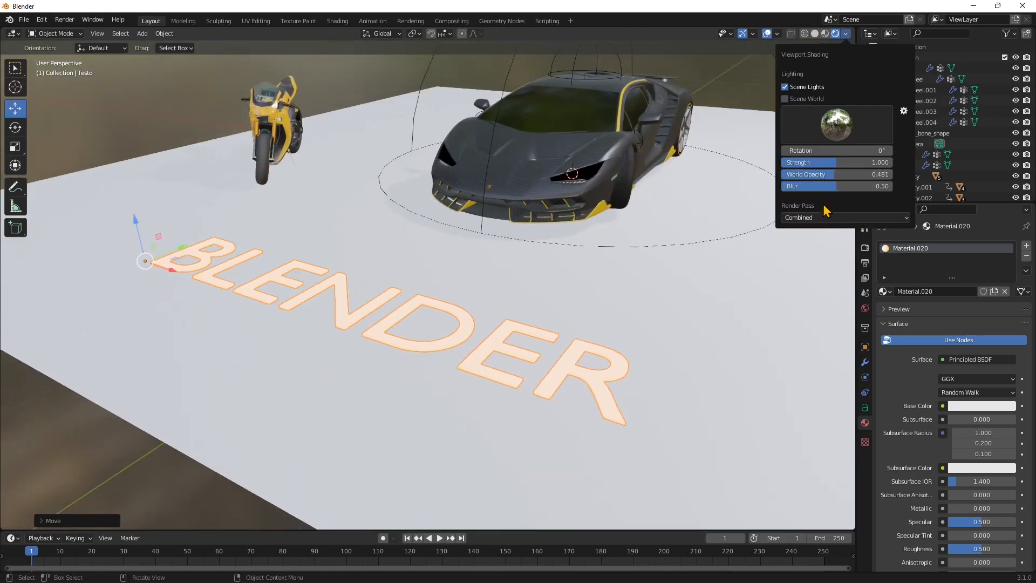
left_click_drag(831, 187, 801, 187)
mouse_move(428, 312)
middle_mouse_down()
mouse_move(410, 293)
mouse_move(415, 277)
mouse_move(518, 294)
mouse_move(539, 278)
middle_mouse_up()
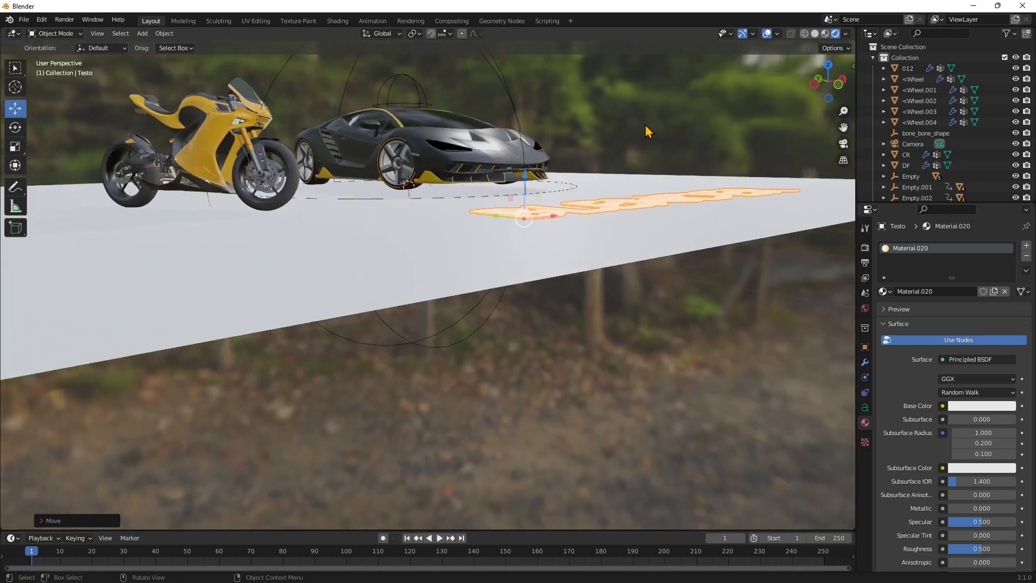
middle_click_drag(612, 172, 508, 246)
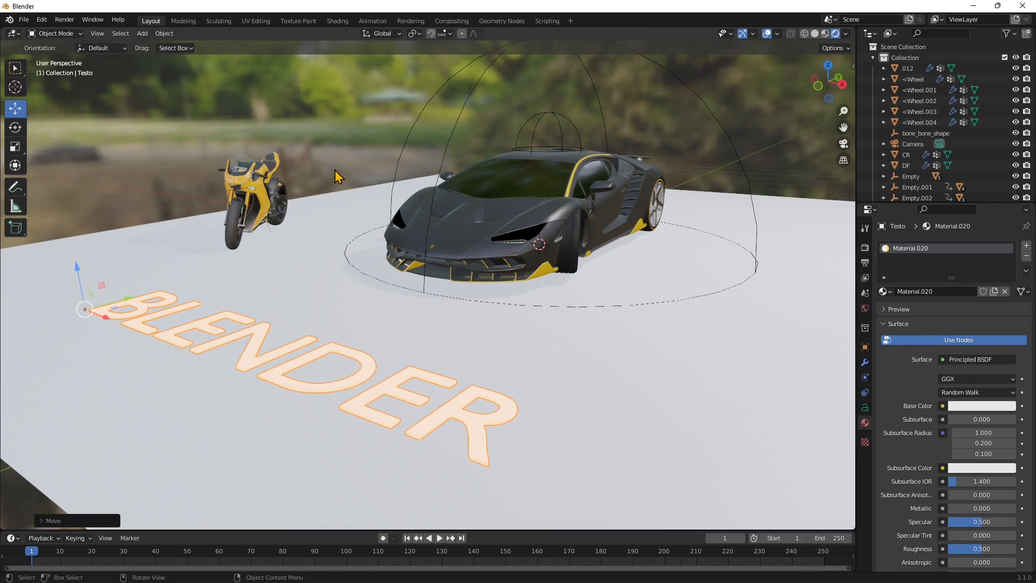
middle_click_drag(463, 308, 469, 300)
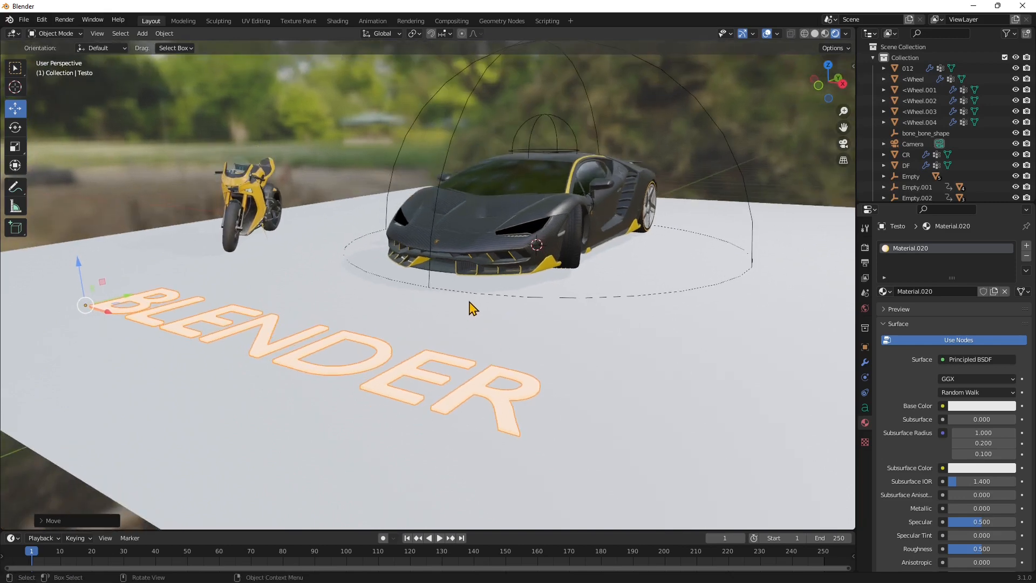
middle_click_drag(469, 347, 198, 351)
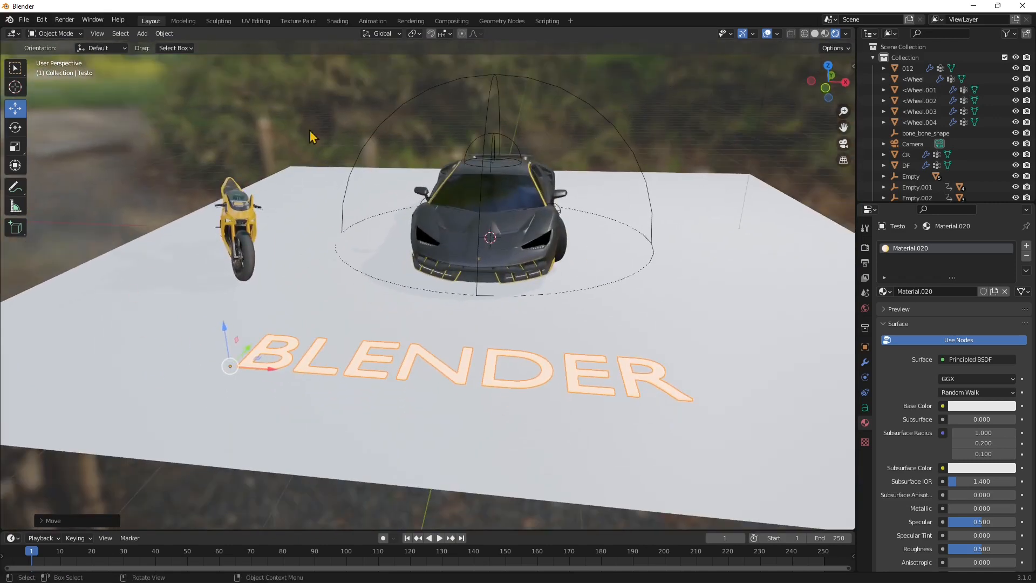
middle_click_drag(456, 331, 198, 217)
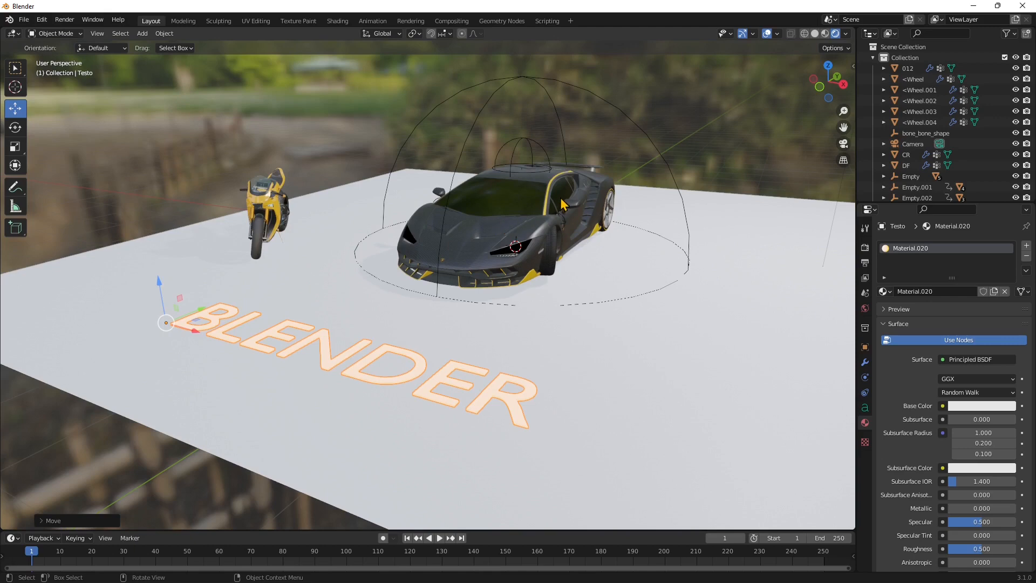
- Move the BLENDER text slightly along the global Y axis, closer to the car
middle_click_drag(622, 271, 605, 268)
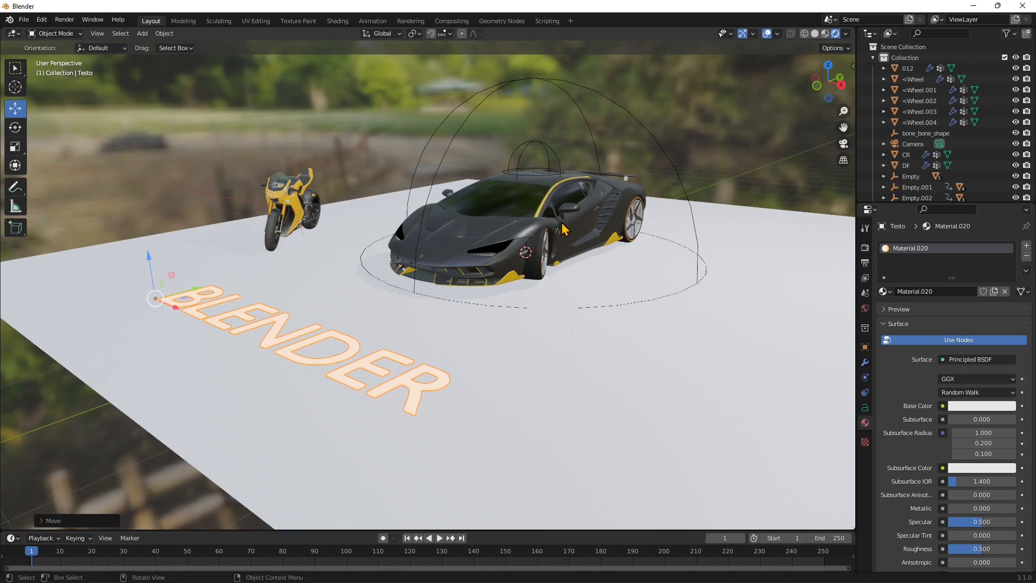
middle_click_drag(481, 254, 472, 242)
scroll(490, 208, "up", 3)
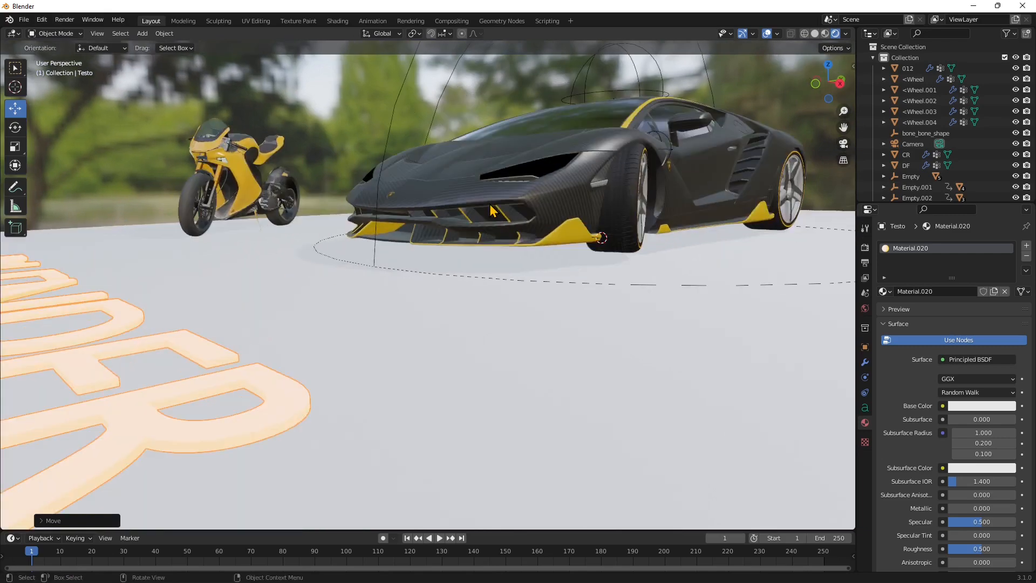
middle_click_drag(533, 192, 462, 305, "shift")
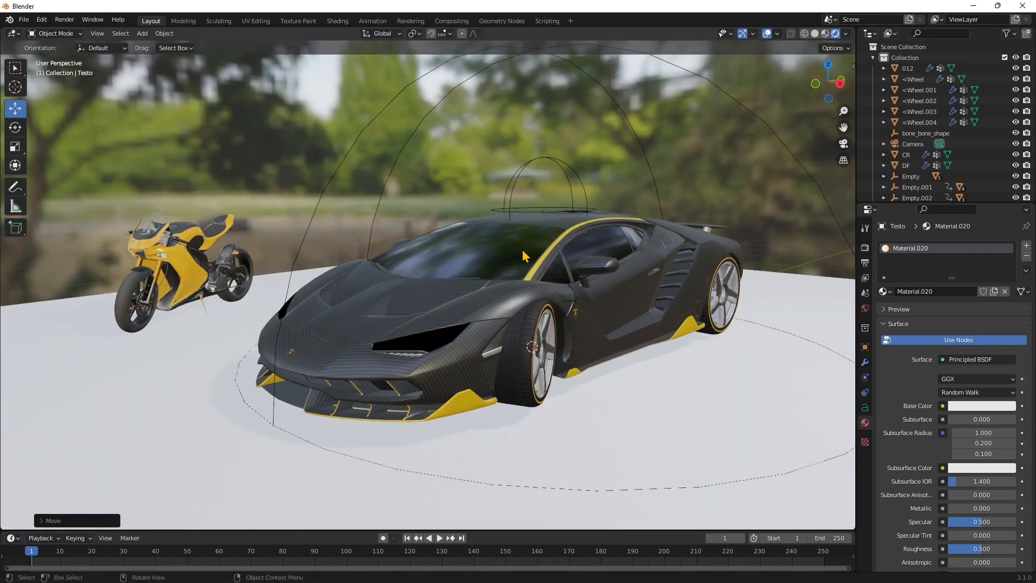
middle_click_drag(241, 347, 210, 340)
scroll(370, 327, "down", 5)
middle_click_drag(378, 318, 392, 369)
scroll(412, 326, "up", 1)
key("g")
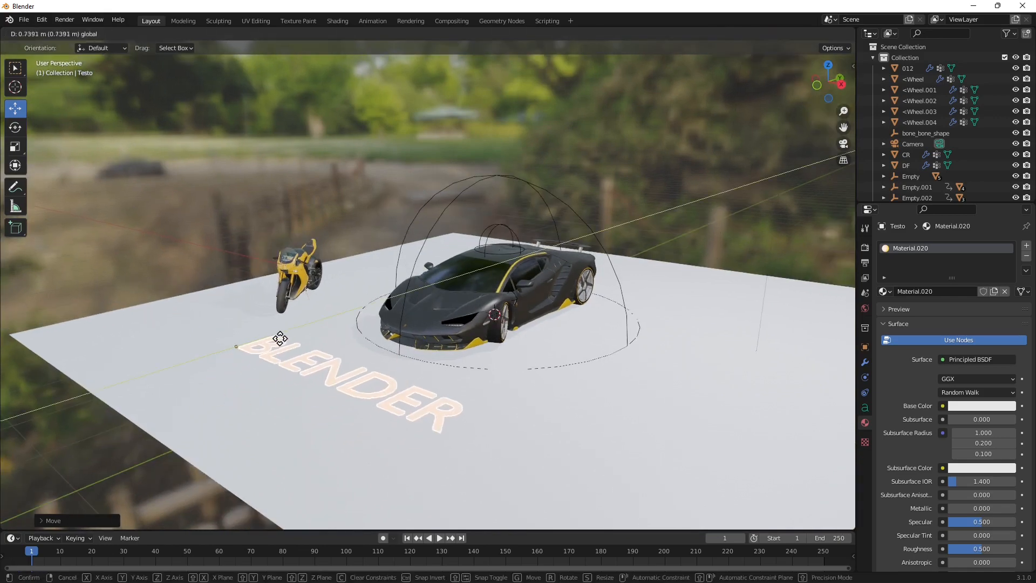
left_click(273, 342)
- Lower the strength of the viewport HDRI to dim the lighting on the scene
left_click(845, 34)
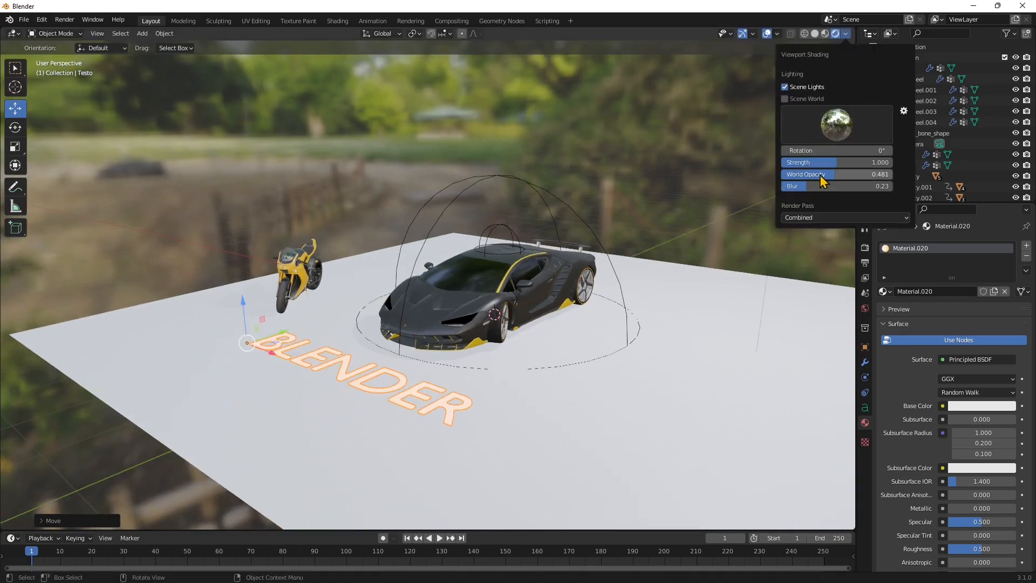
left_click_drag(821, 163, 797, 162)
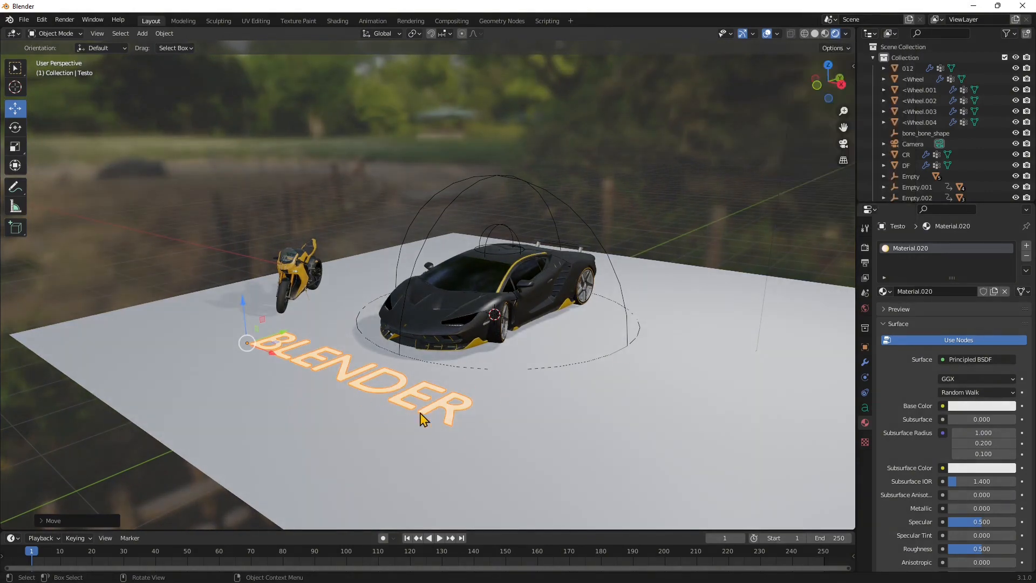
scroll(428, 415, "up", 1)
scroll(432, 372, "up", 4)
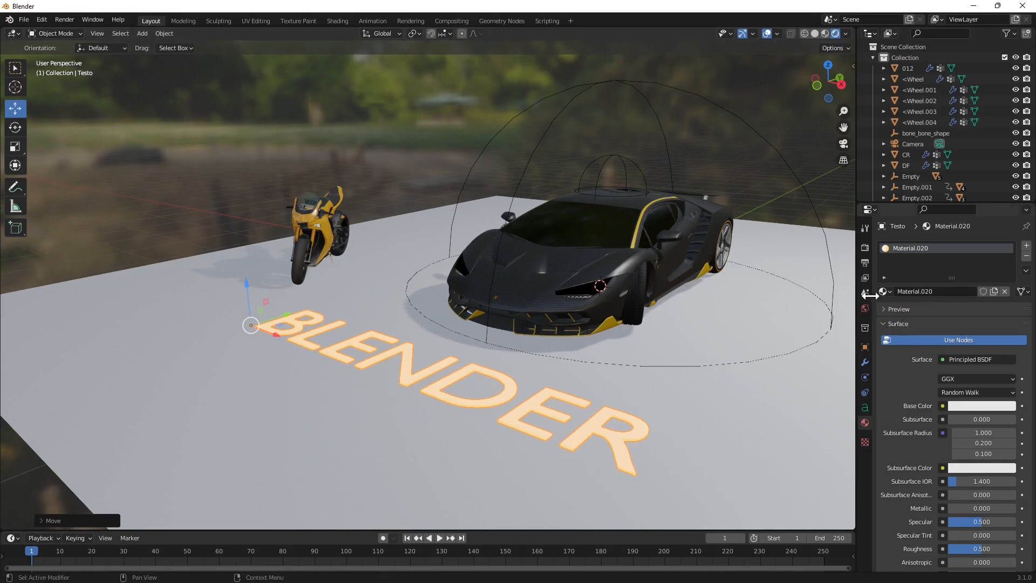
- Switch the render engine from Eevee to Cycles and hide the viewport overlays
left_click(865, 248)
left_click(966, 245)
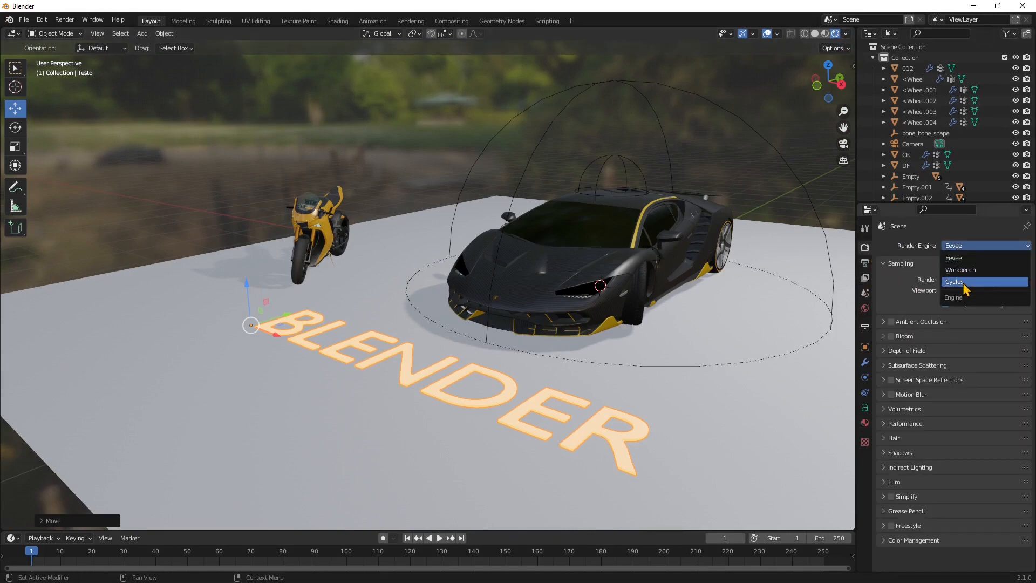
key("Return")
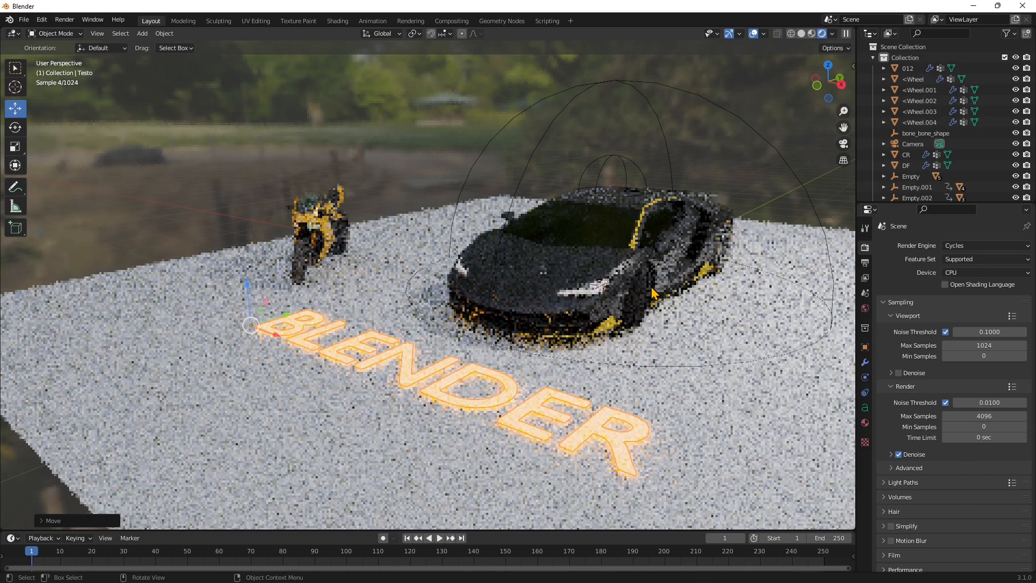
left_click(754, 33)
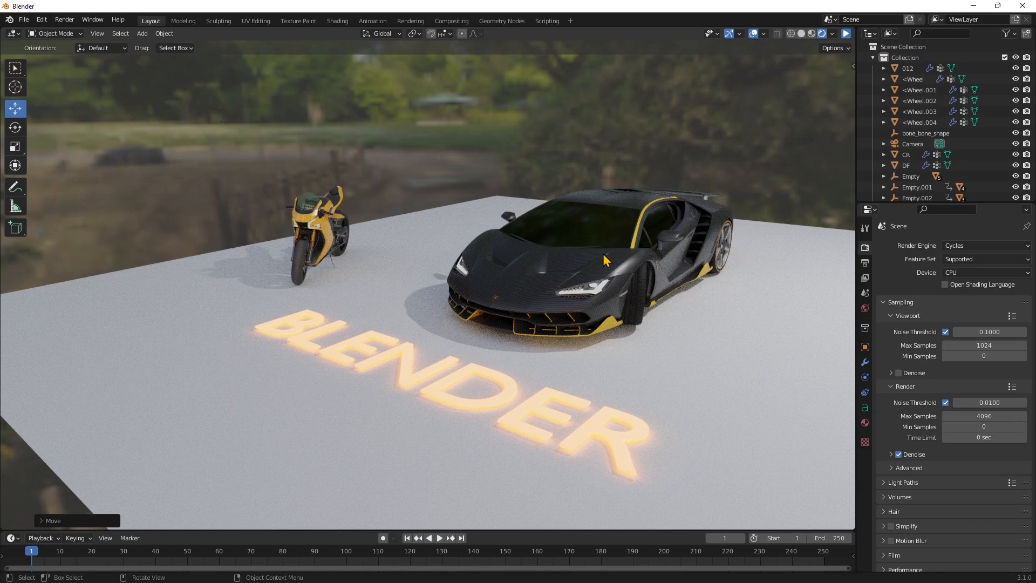
- Switch to the web browser and look through the Google Images results for image based lighting
key("alt+Tab")
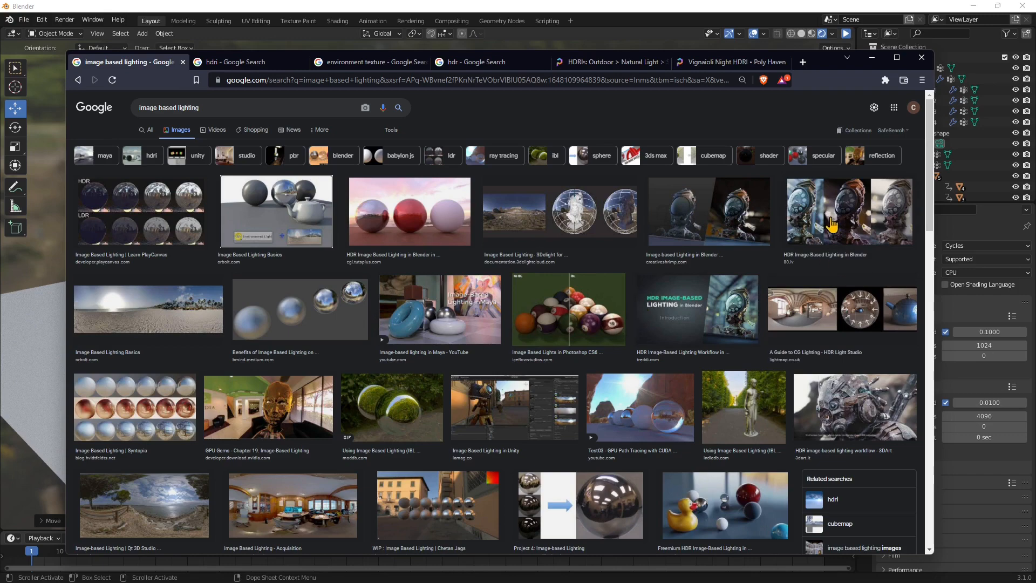
scroll(545, 320, "down", 2)
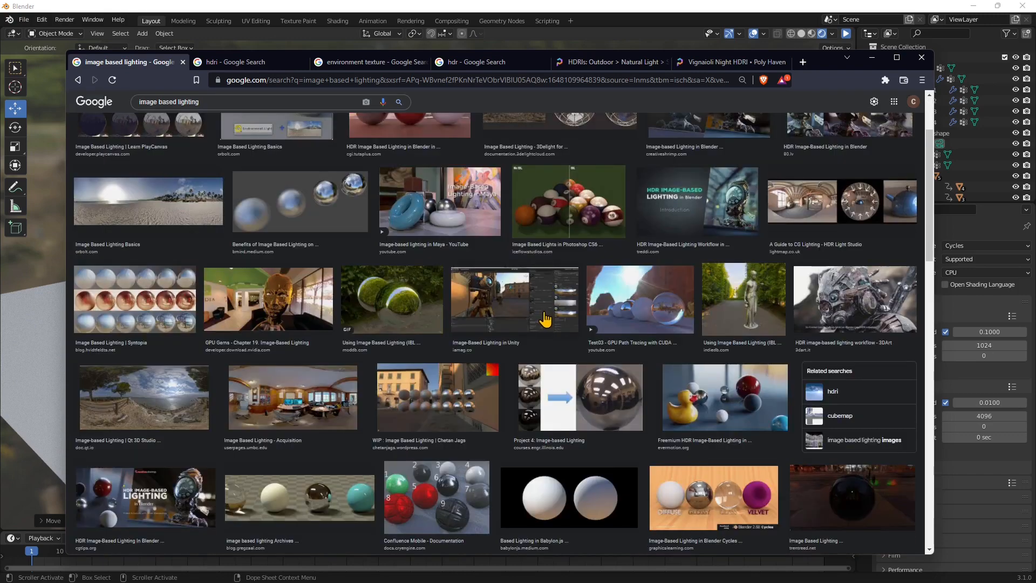
scroll(546, 317, "up", 2)
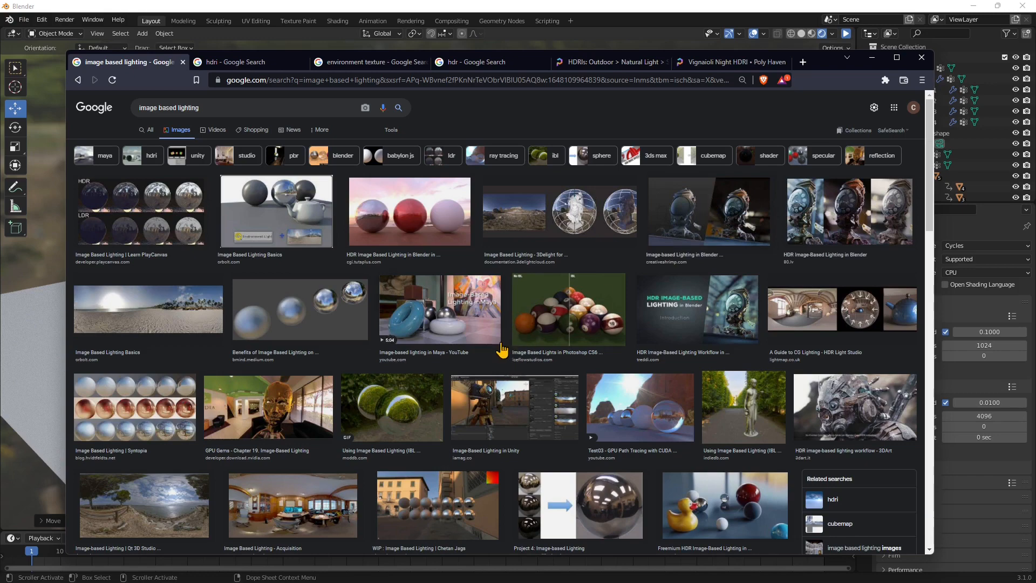
scroll(399, 324, "down", 3)
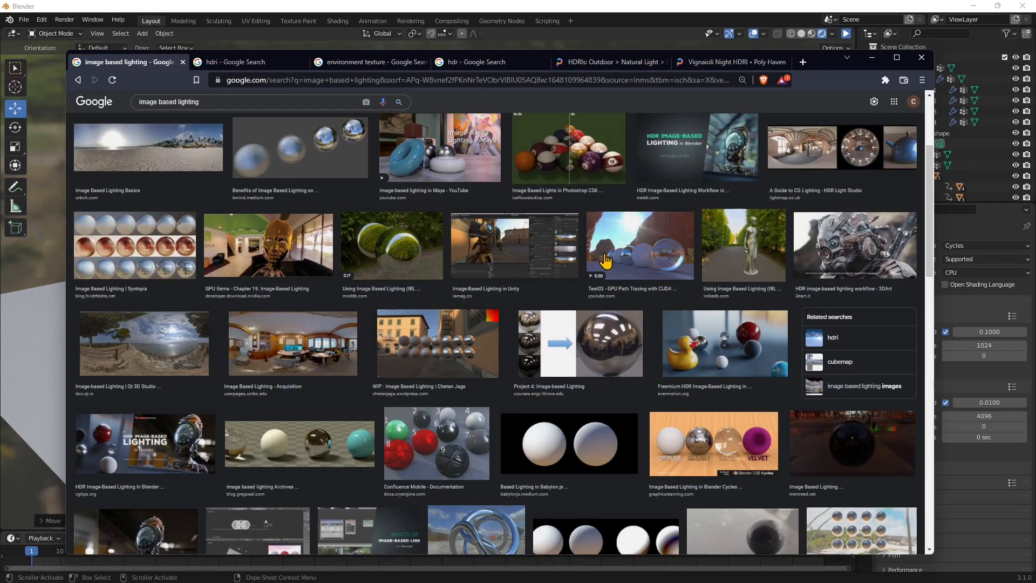
scroll(758, 259, "down", 2)
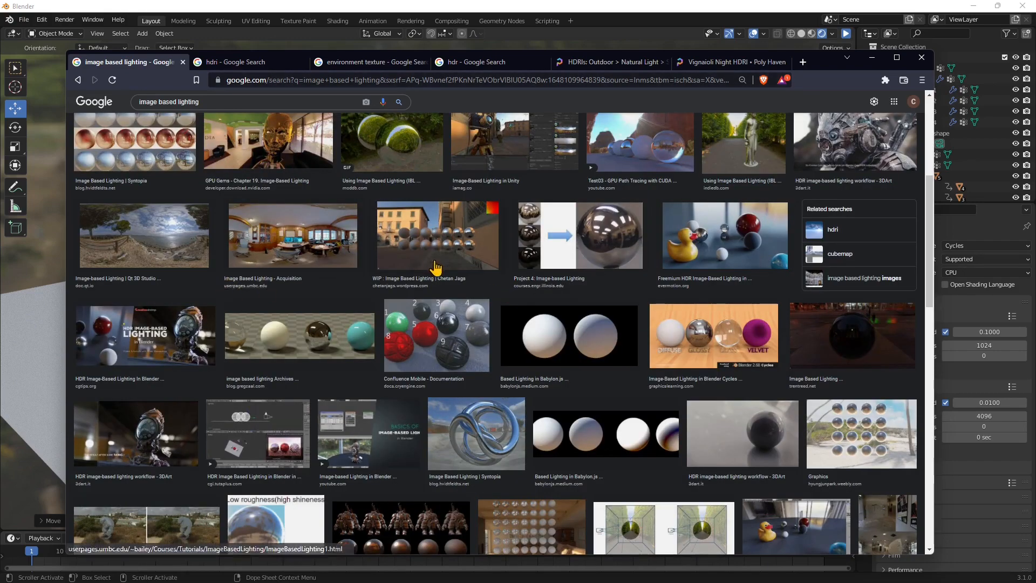
scroll(431, 268, "down", 5)
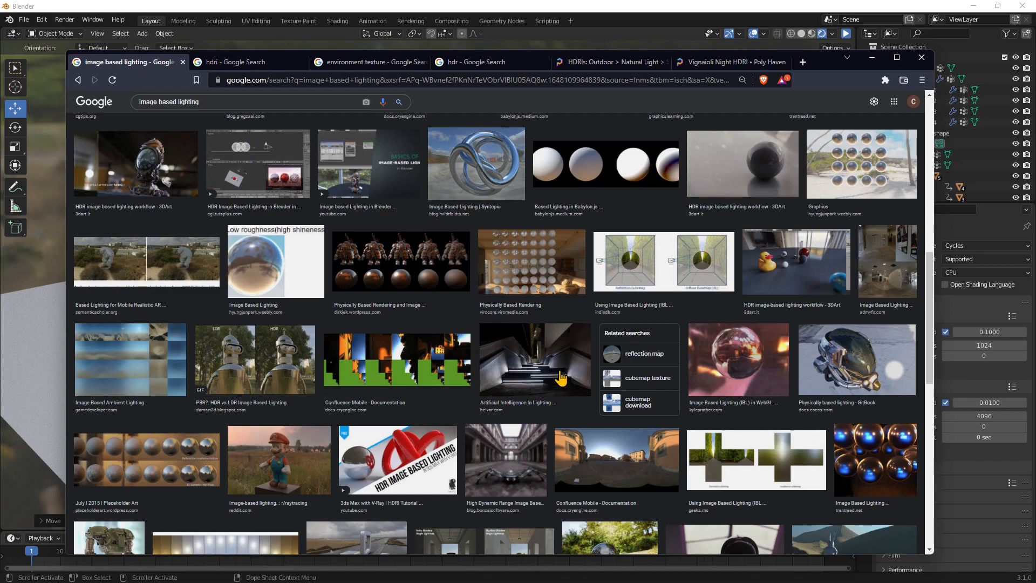
scroll(484, 395, "up", 15)
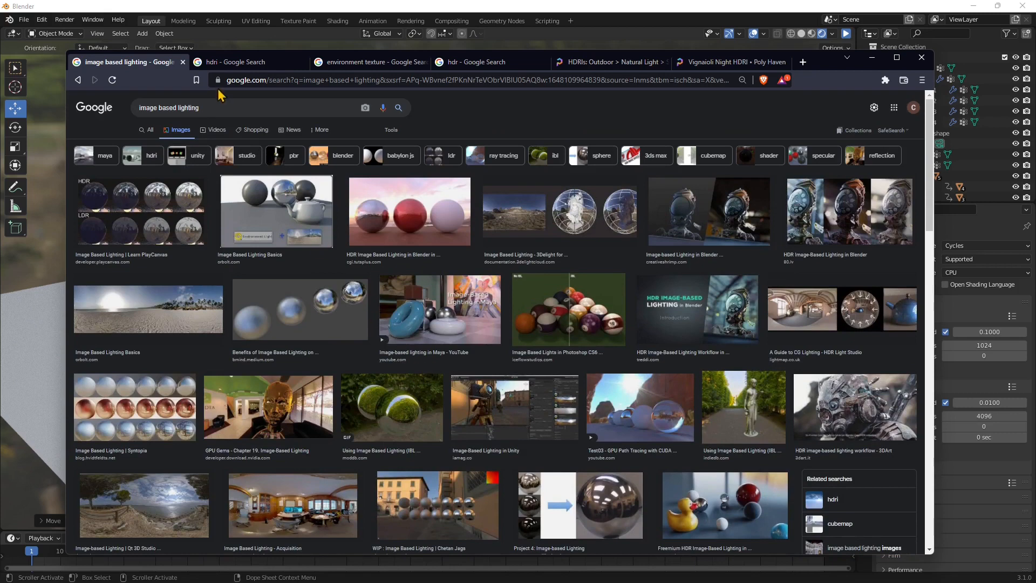